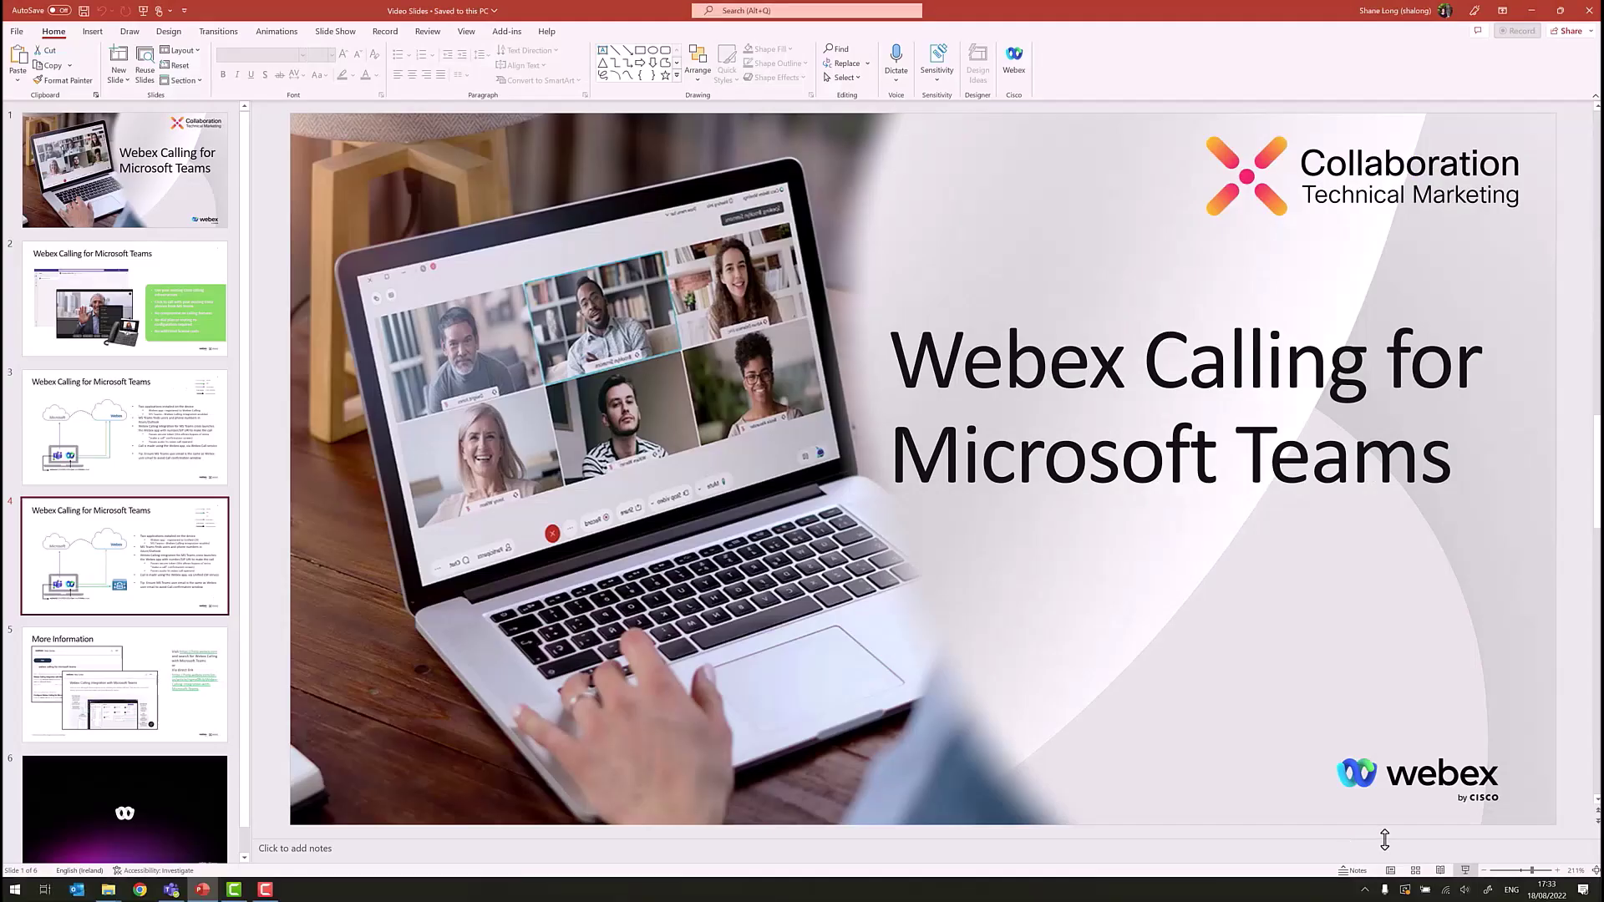
Leave the presentation, switch to Microsoft Teams and reposition its window on the desktop
click(1599, 890)
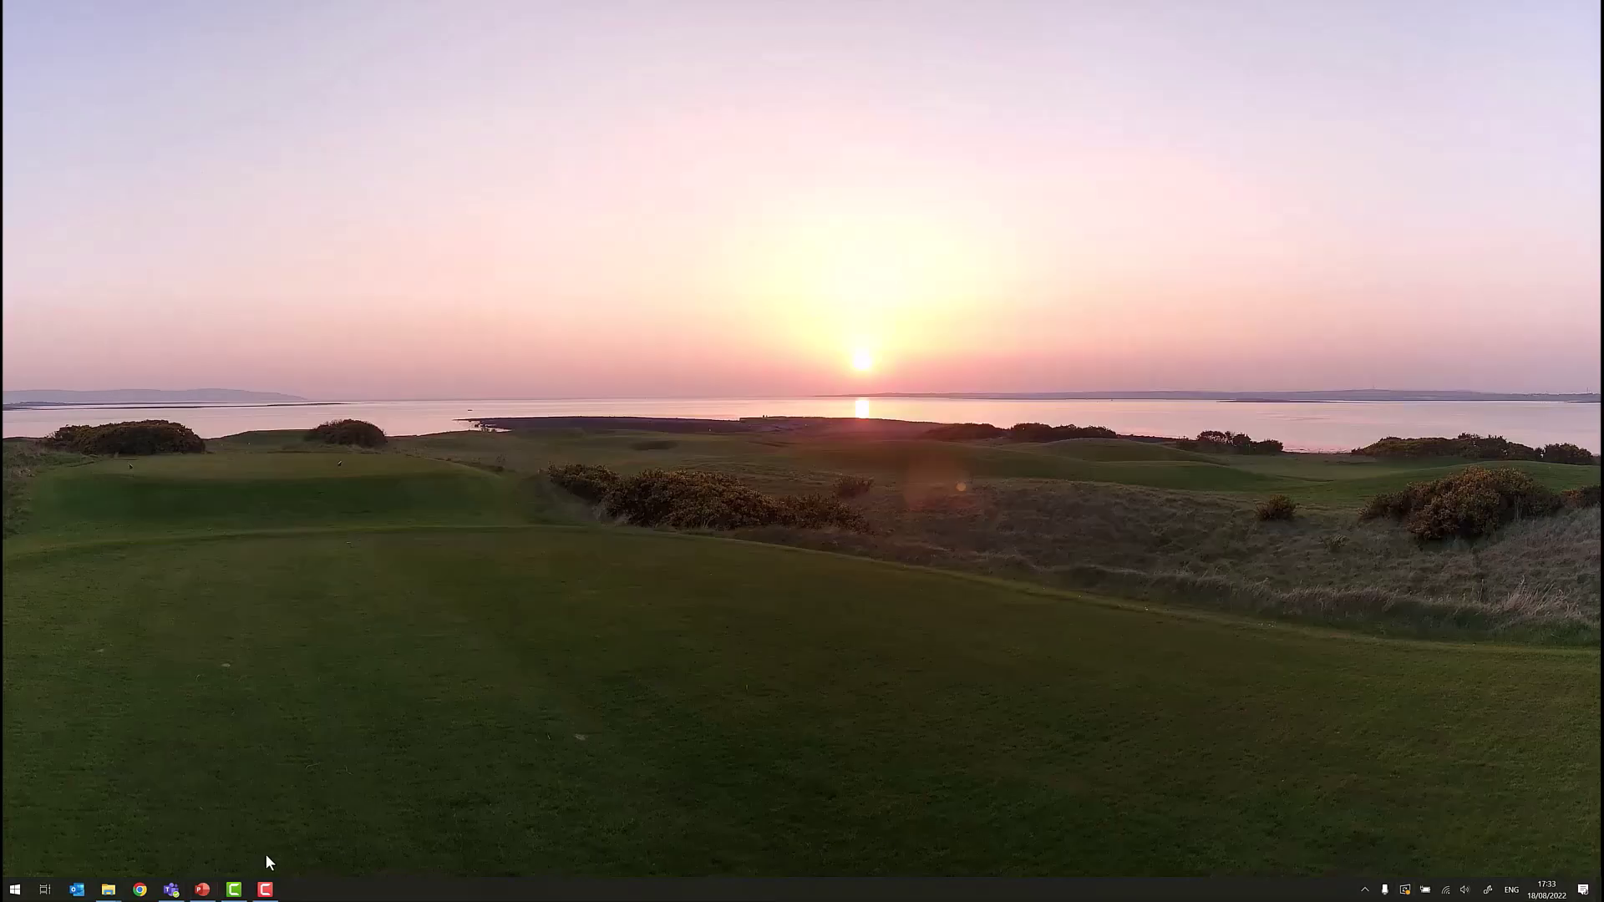
click(178, 892)
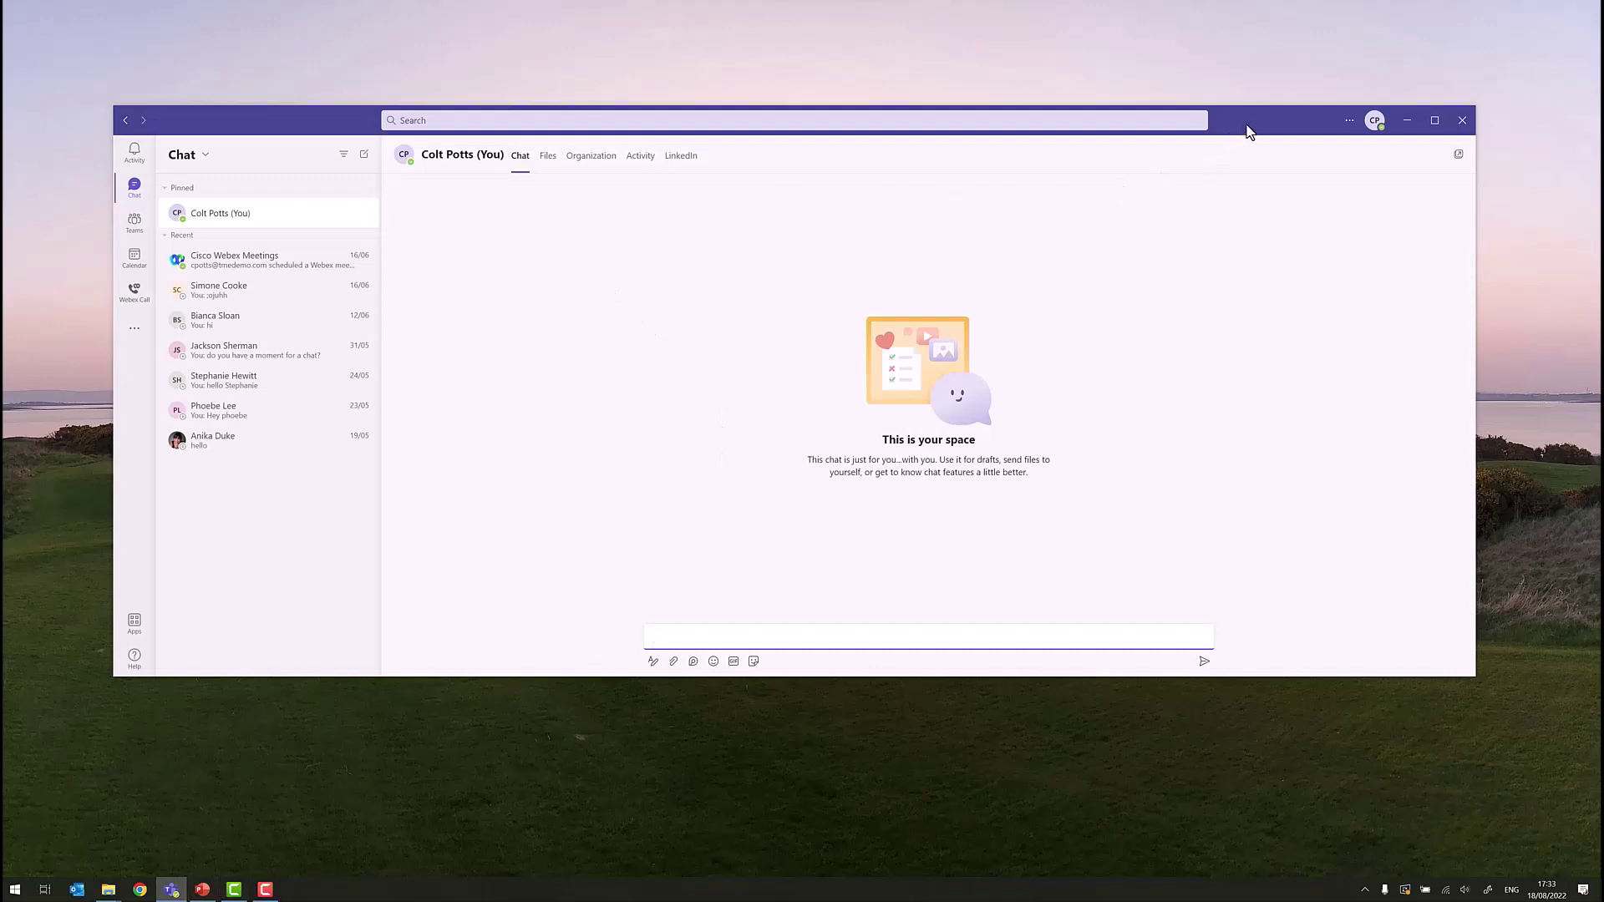
drag(1250, 132, 1229, 137)
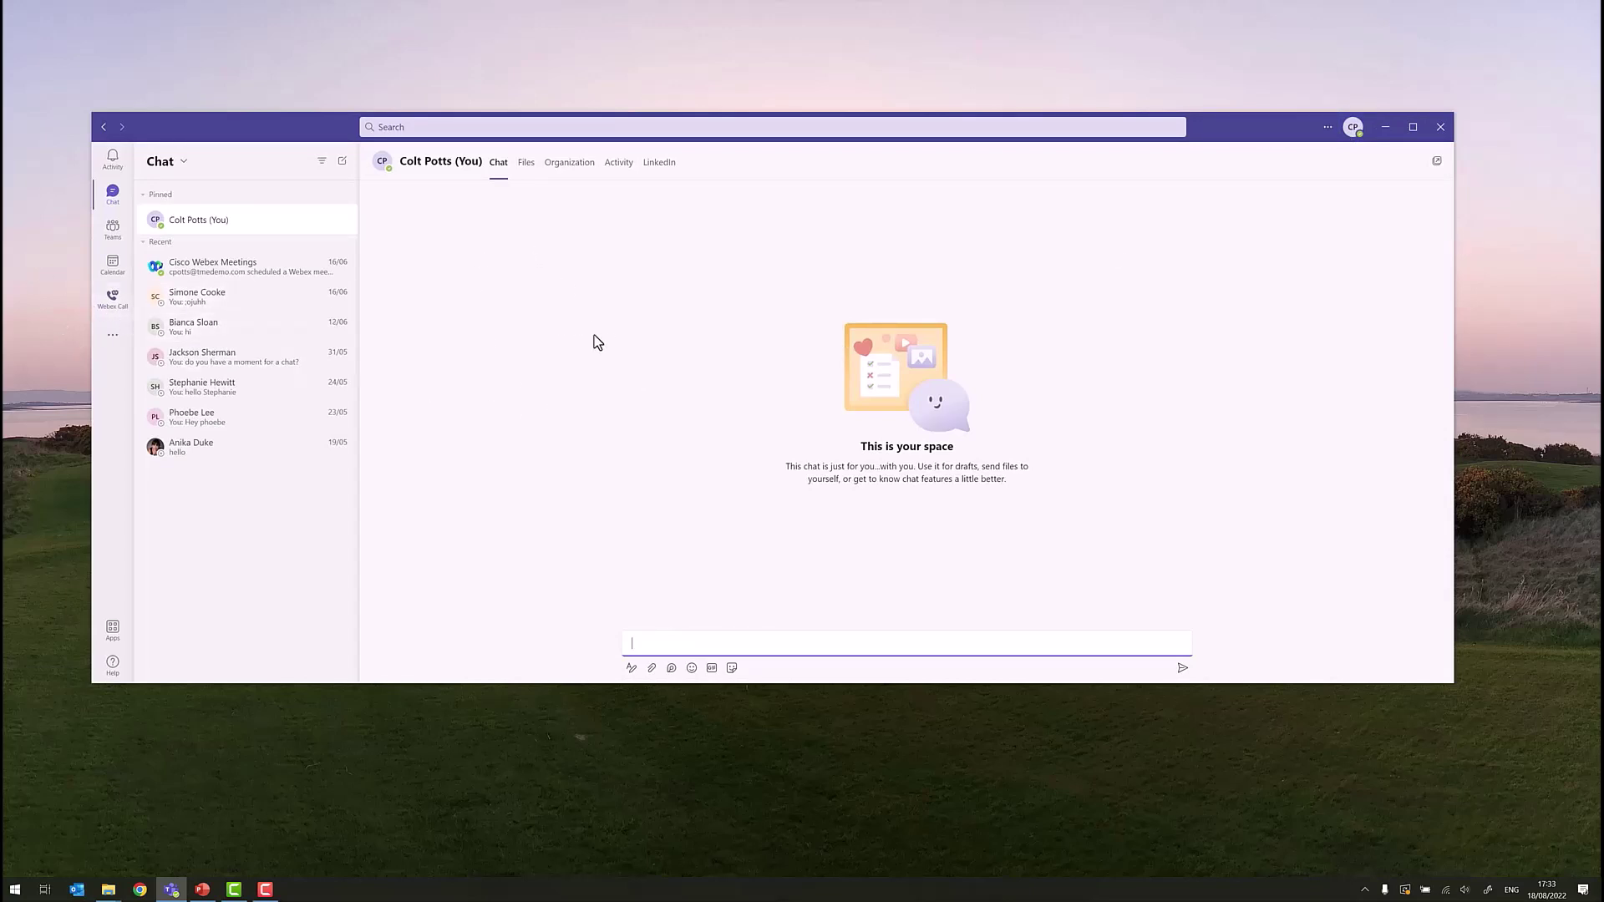
Start a Webex audio call from the oldest recent chat, dated 19/05, and reposition the call window
click(221, 455)
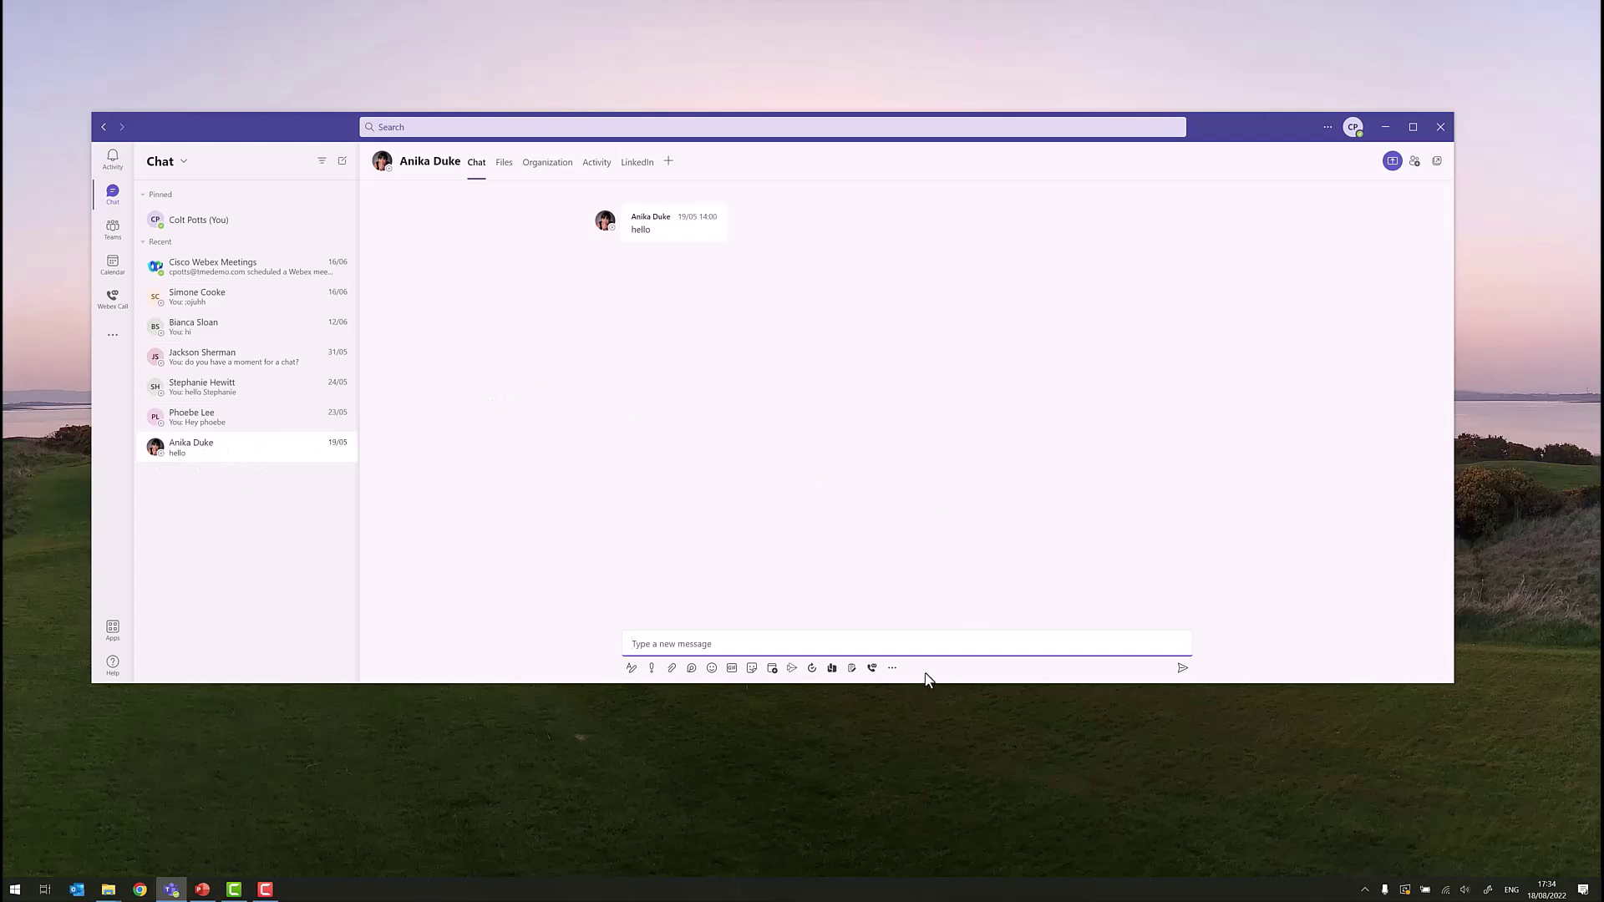
click(872, 668)
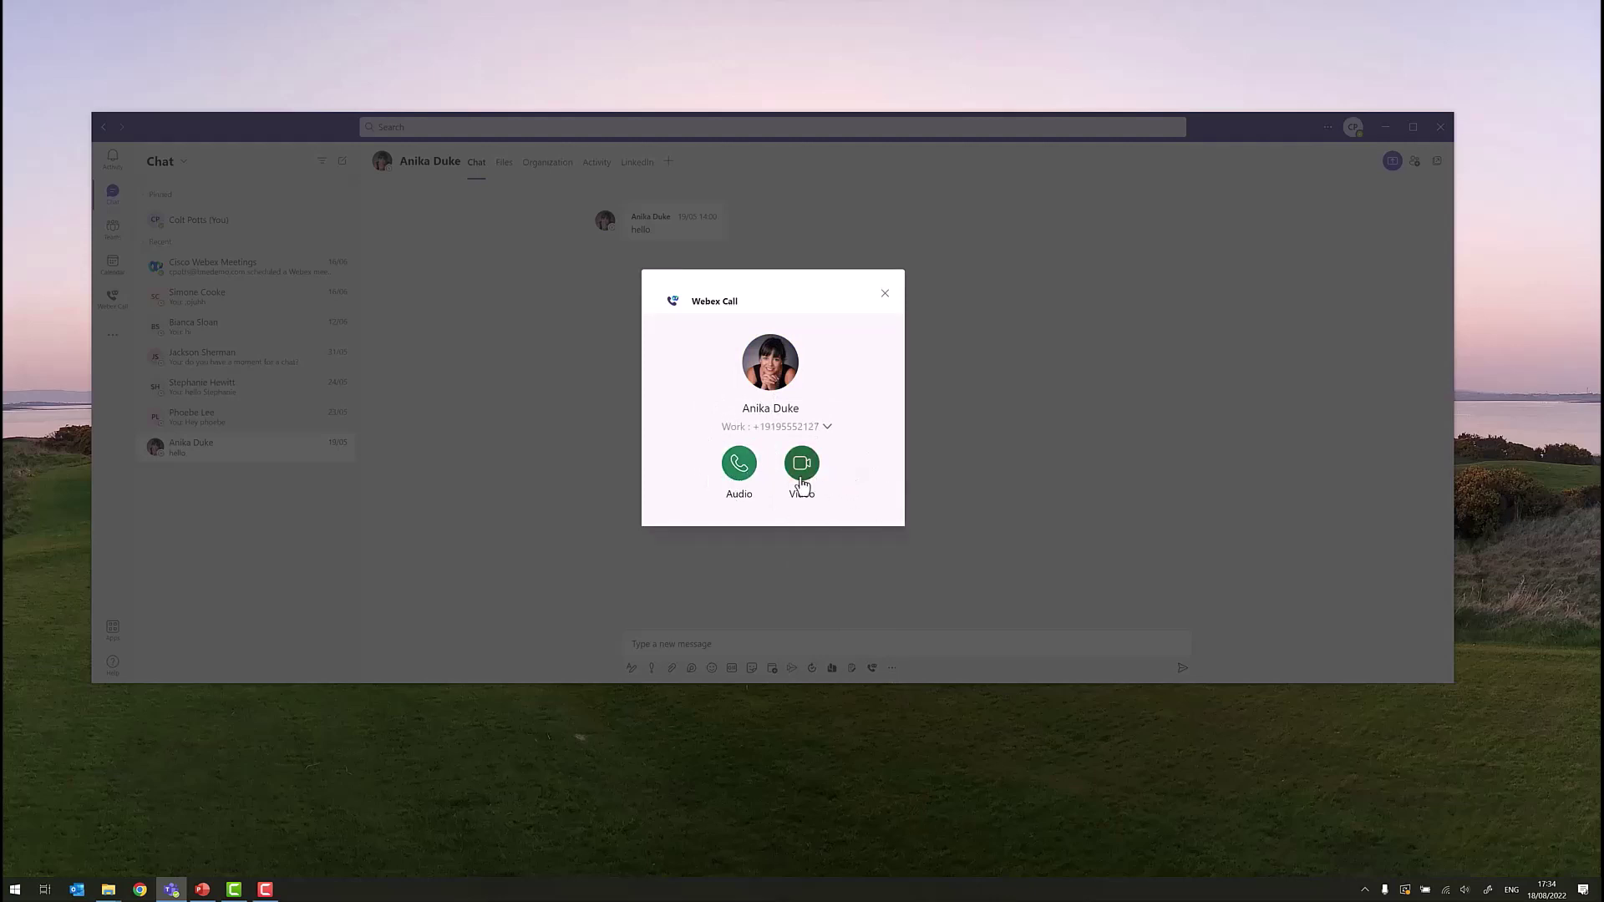
click(739, 465)
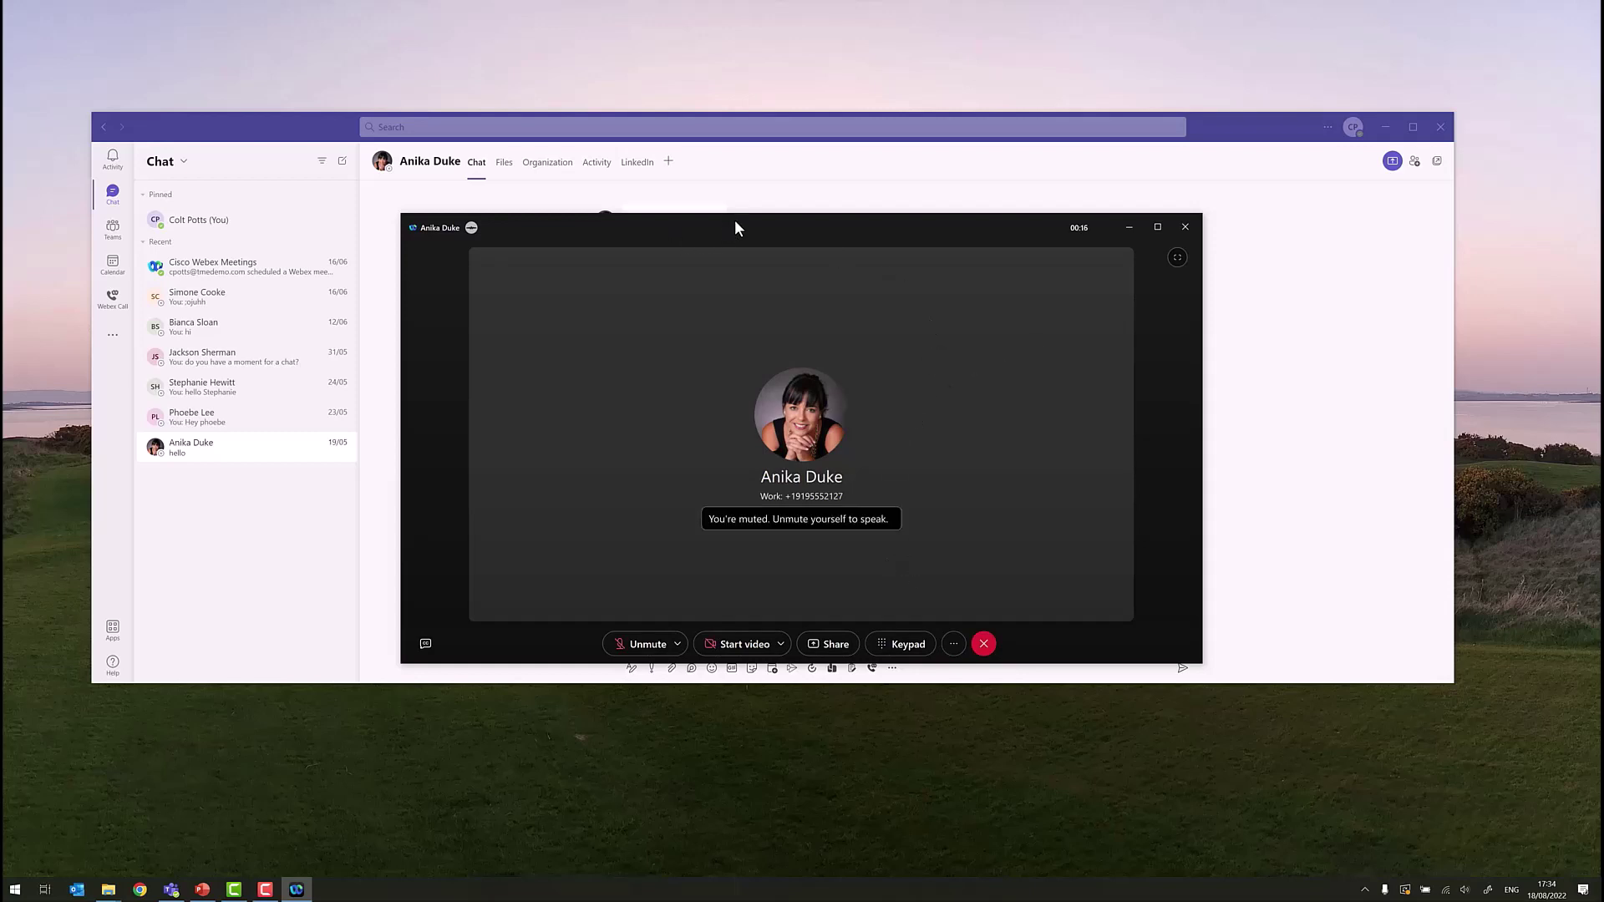
drag(736, 228, 703, 219)
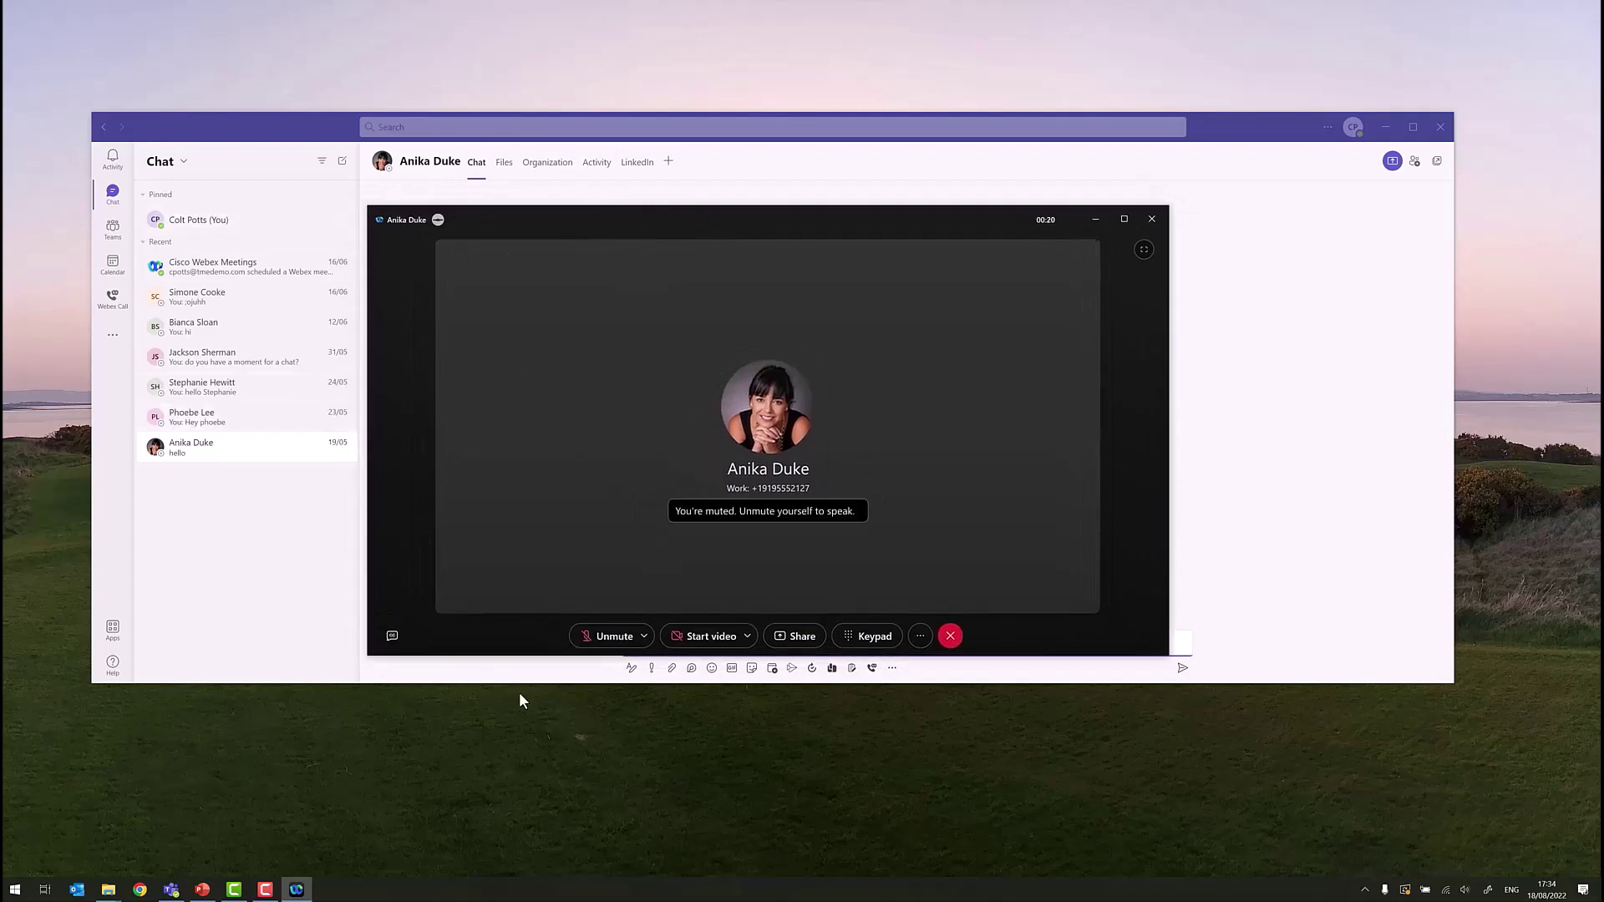
Review the additional calling options of the active call, close them and end the call
click(917, 639)
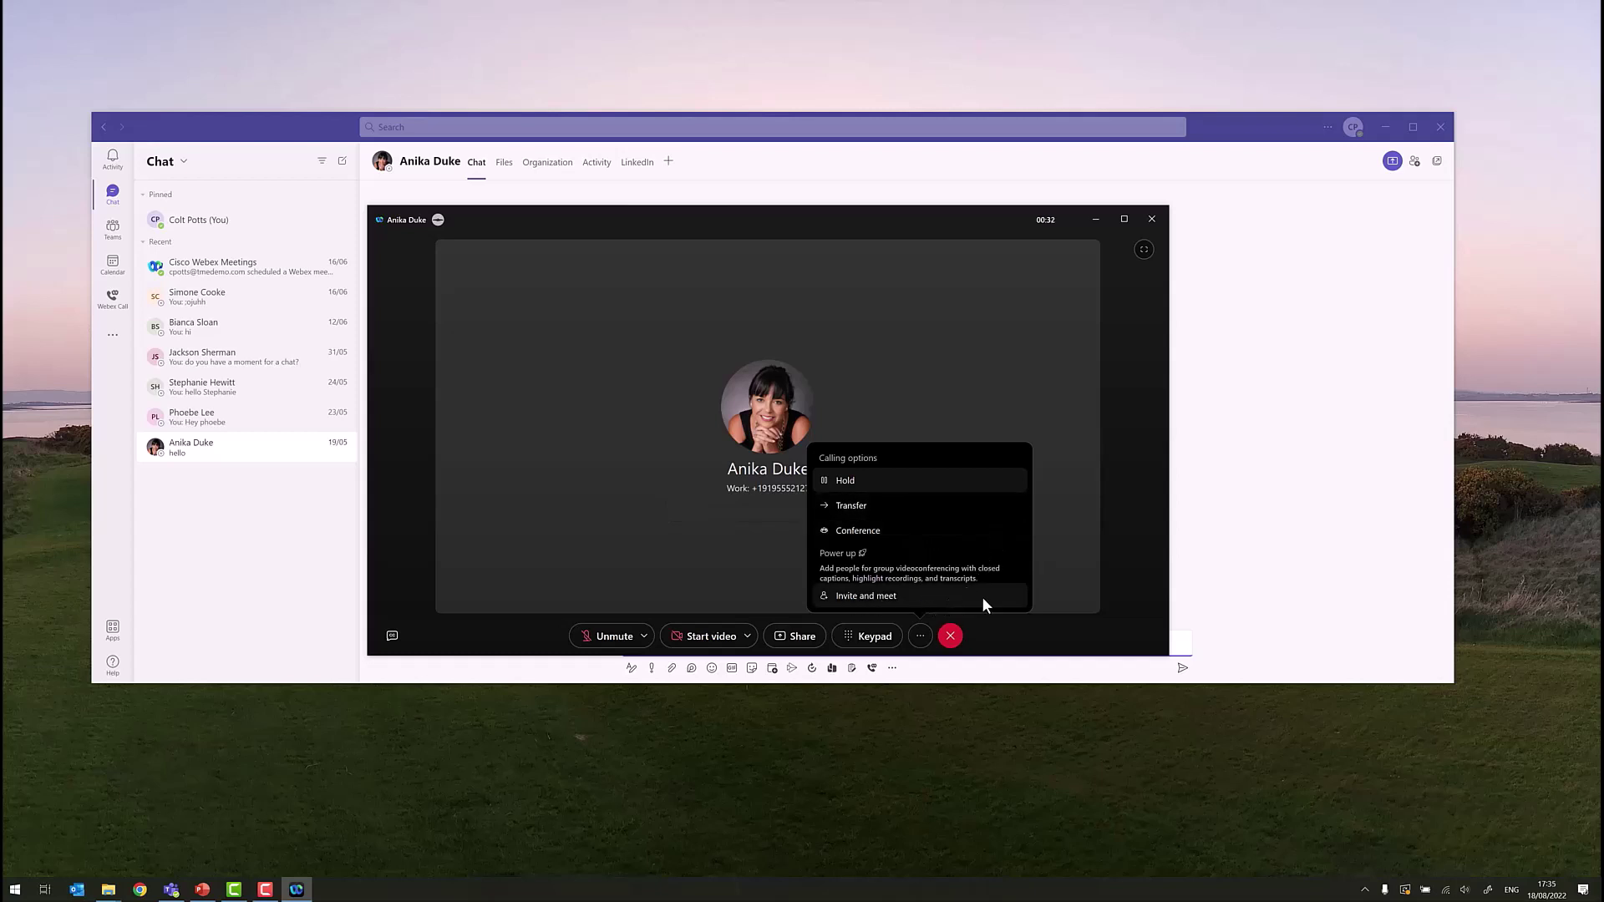
click(1086, 594)
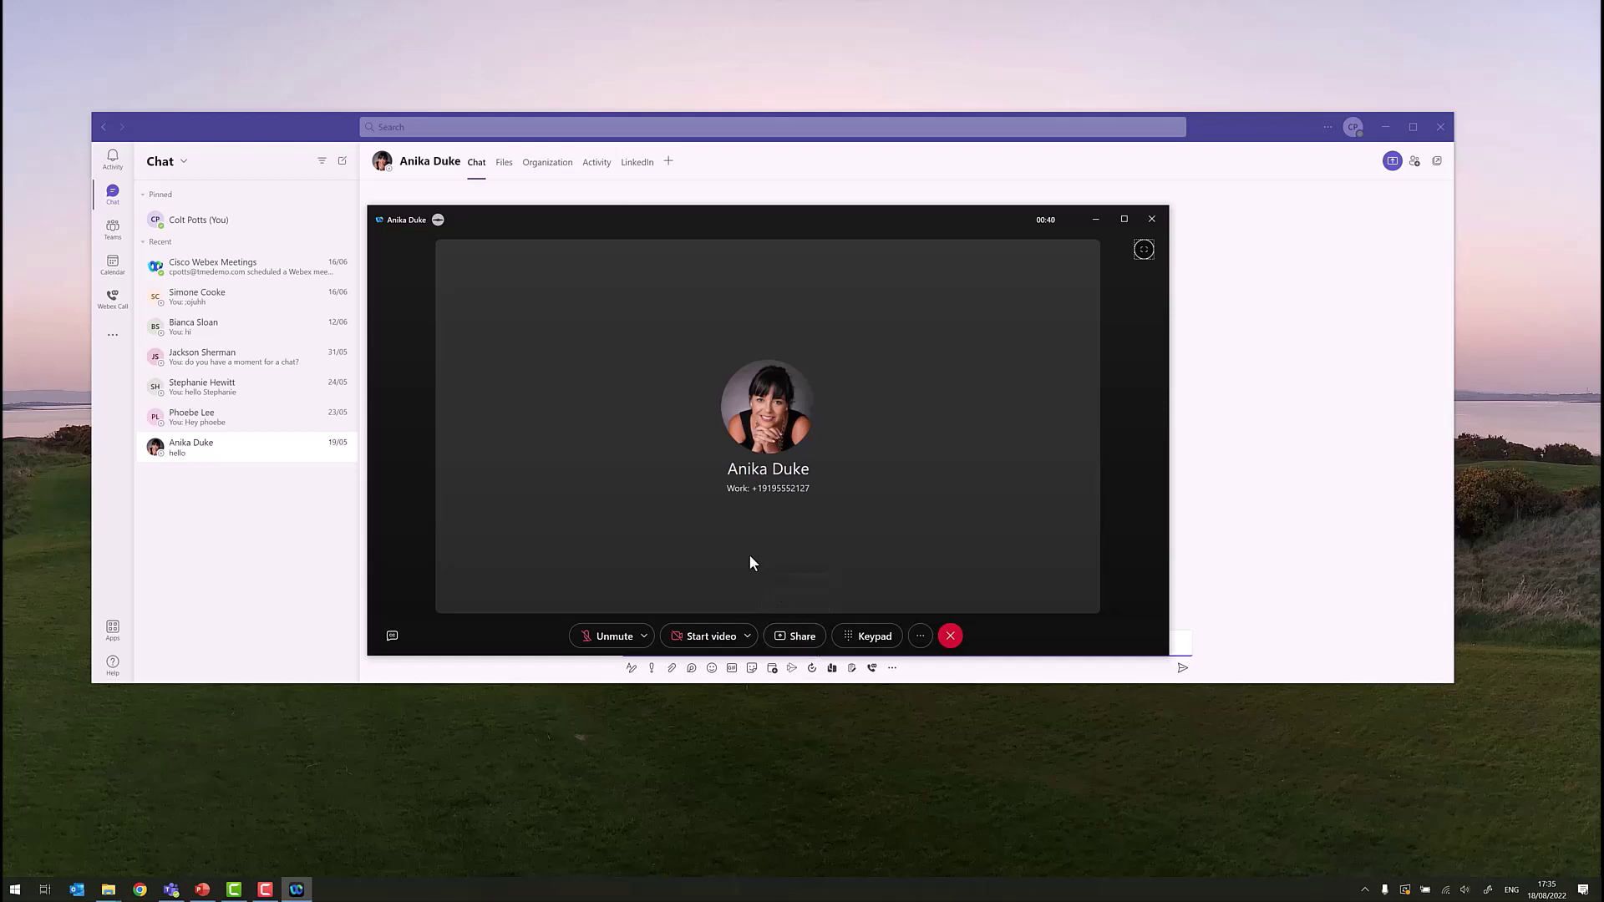
click(953, 642)
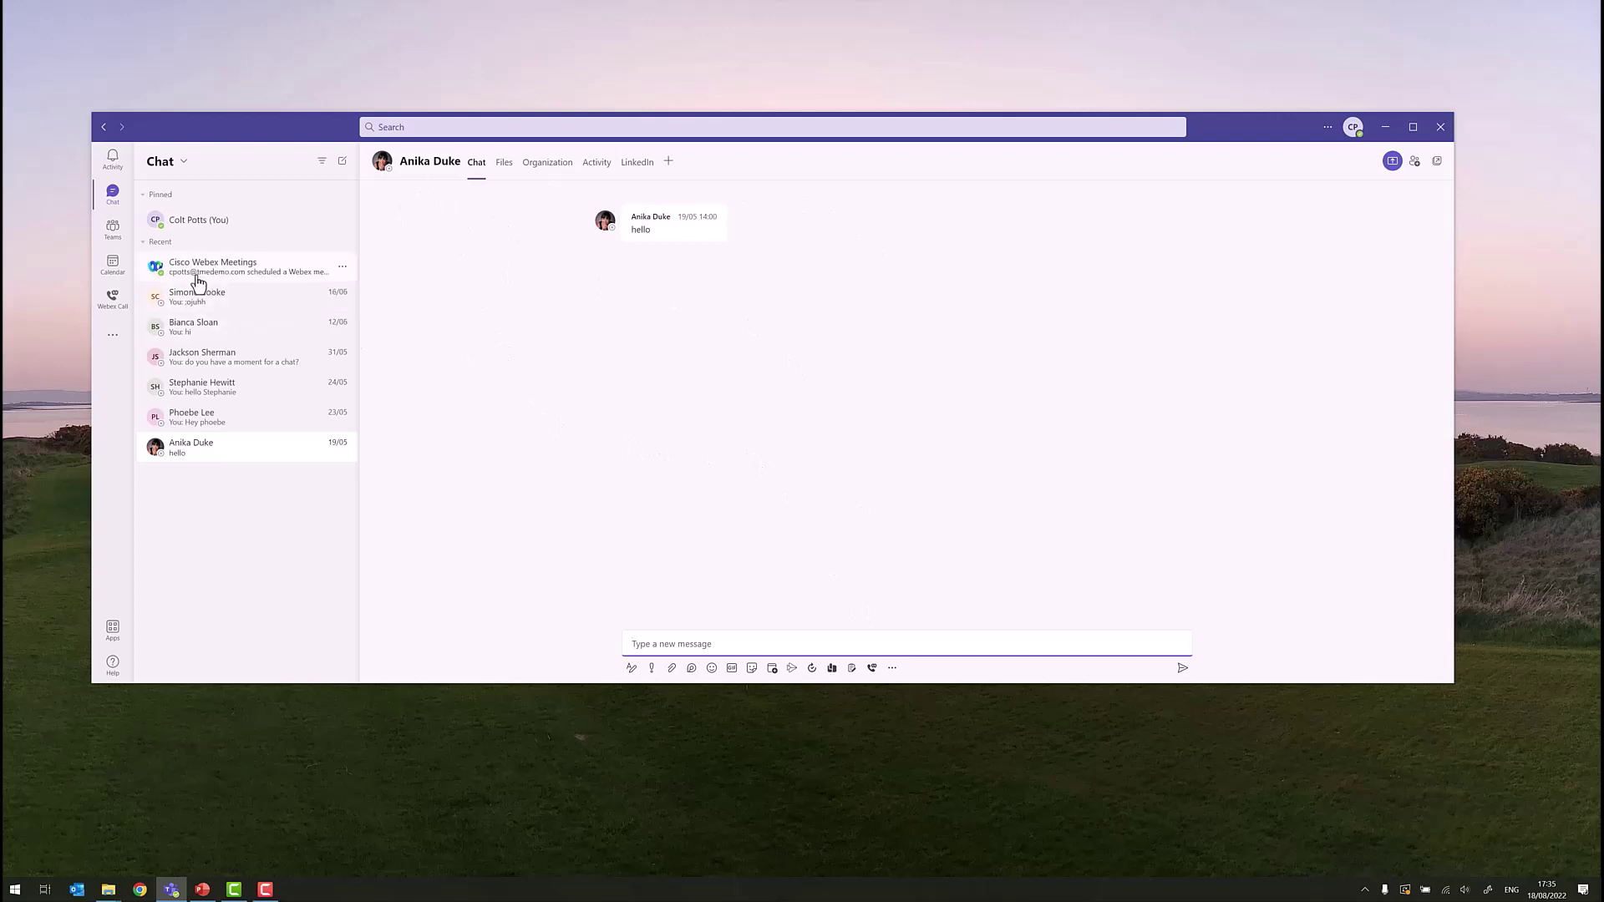
In the Webex Call app, search for a directory contact by first name, view the contact's call options and dismiss them
click(113, 301)
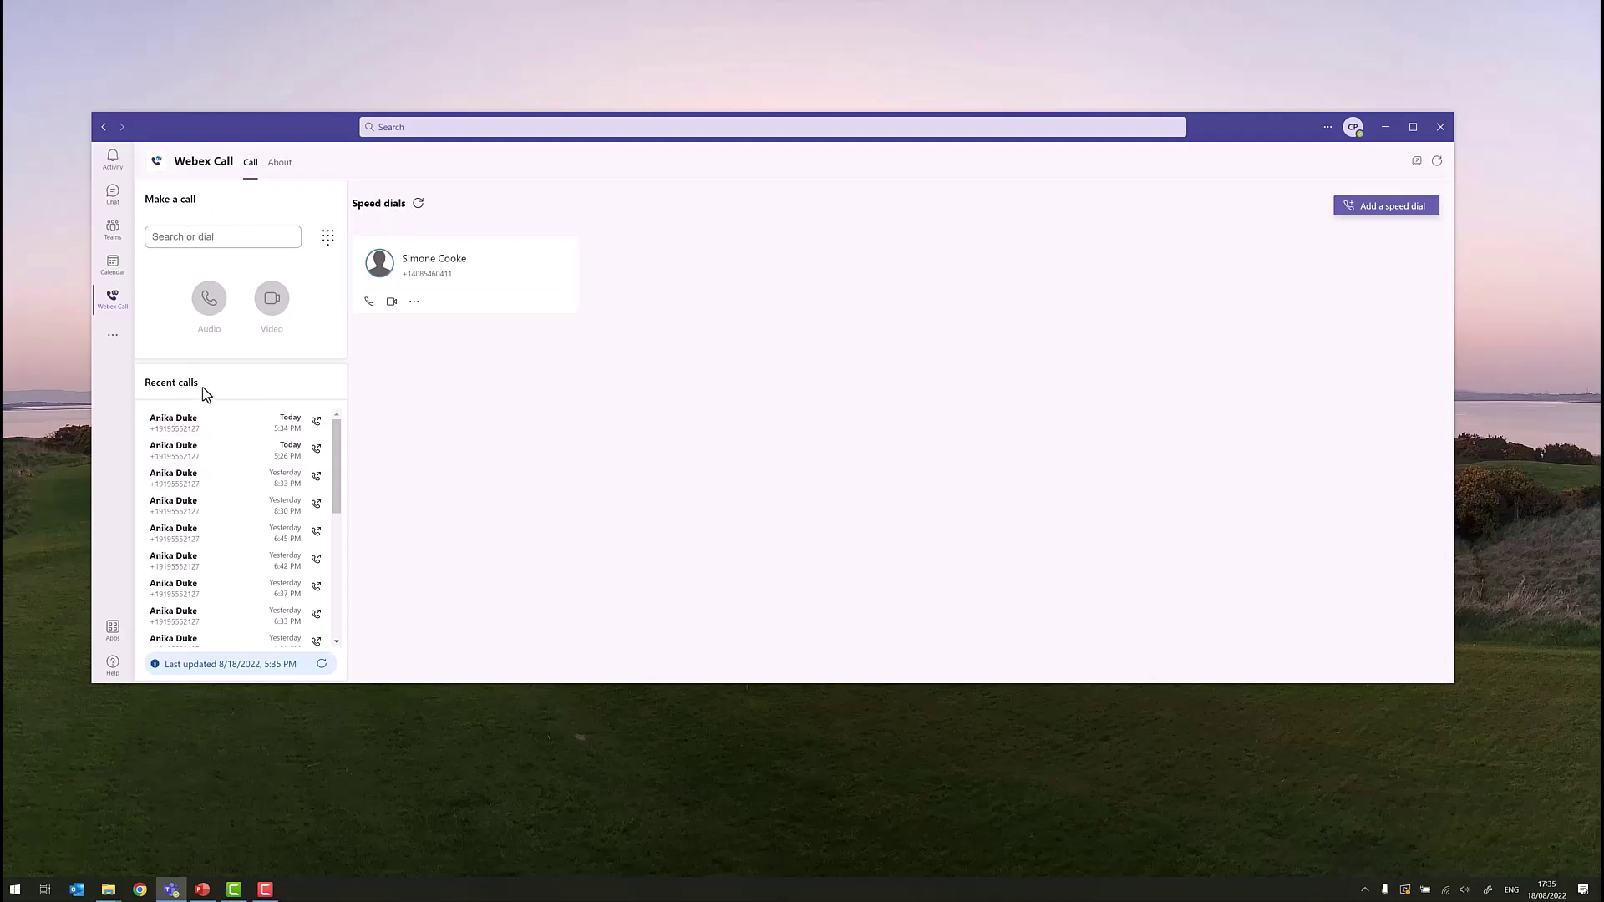
click(211, 238)
text(anika)
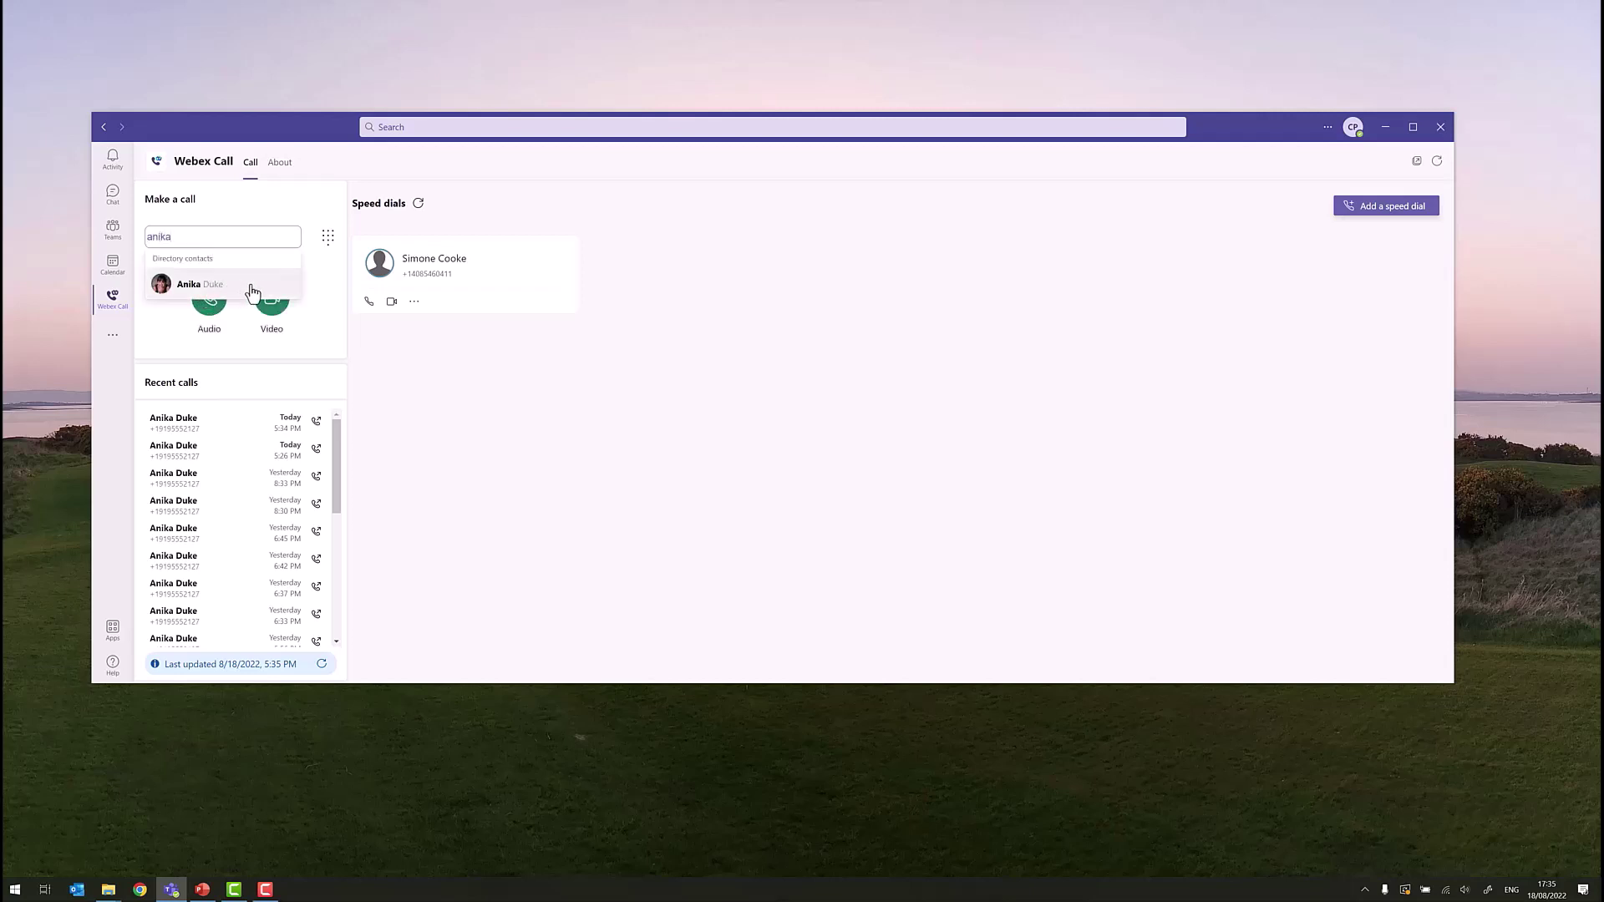
click(225, 287)
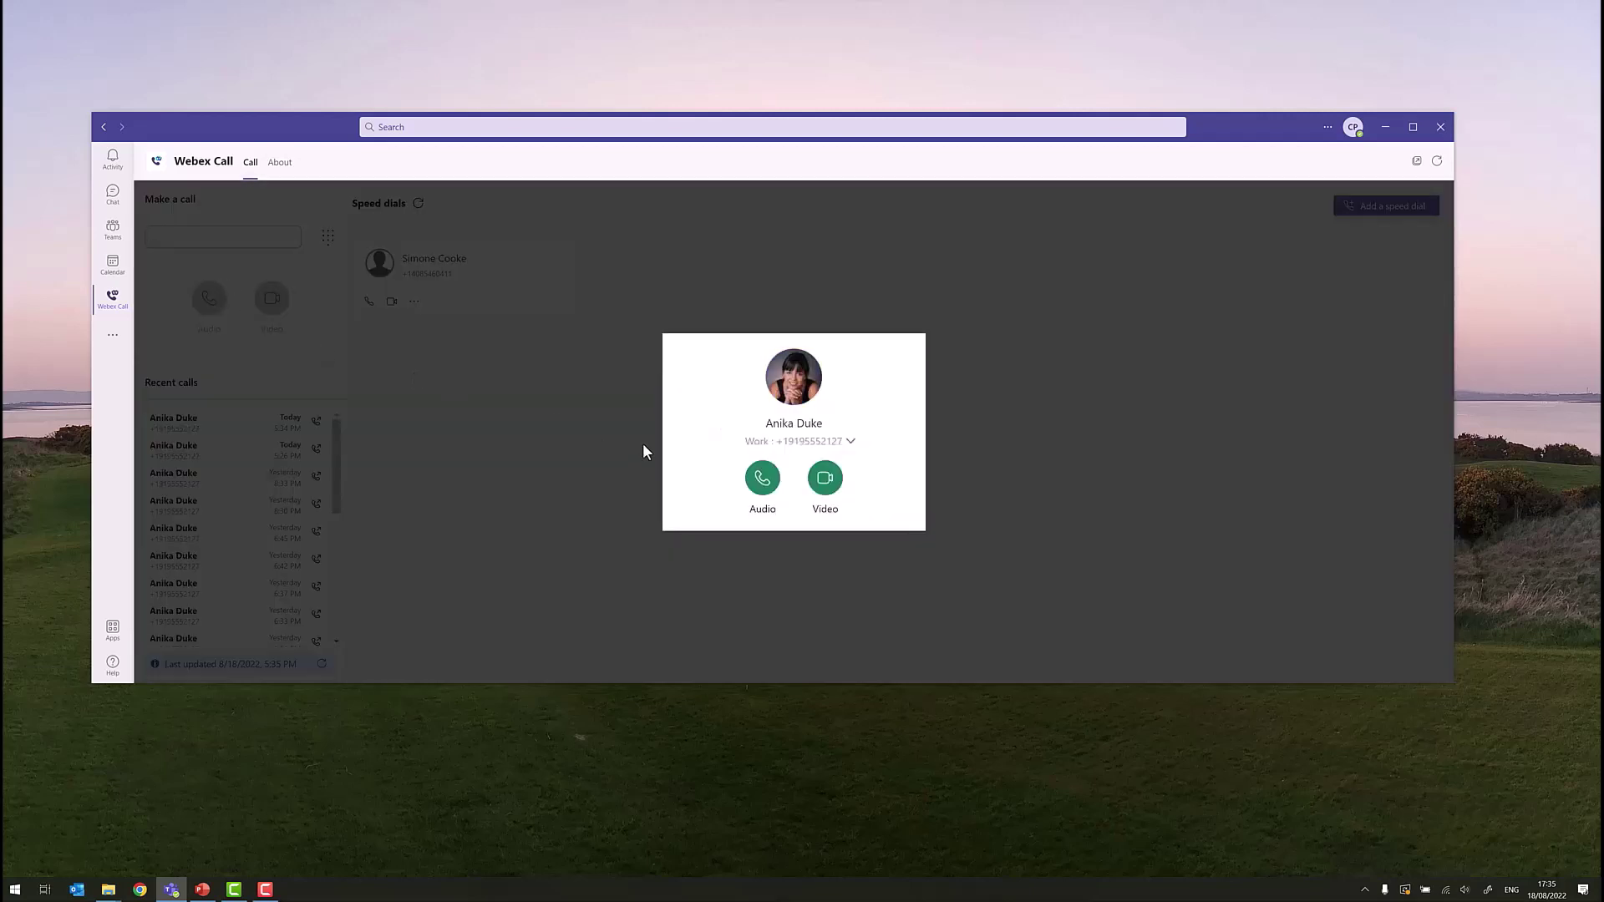
click(1145, 460)
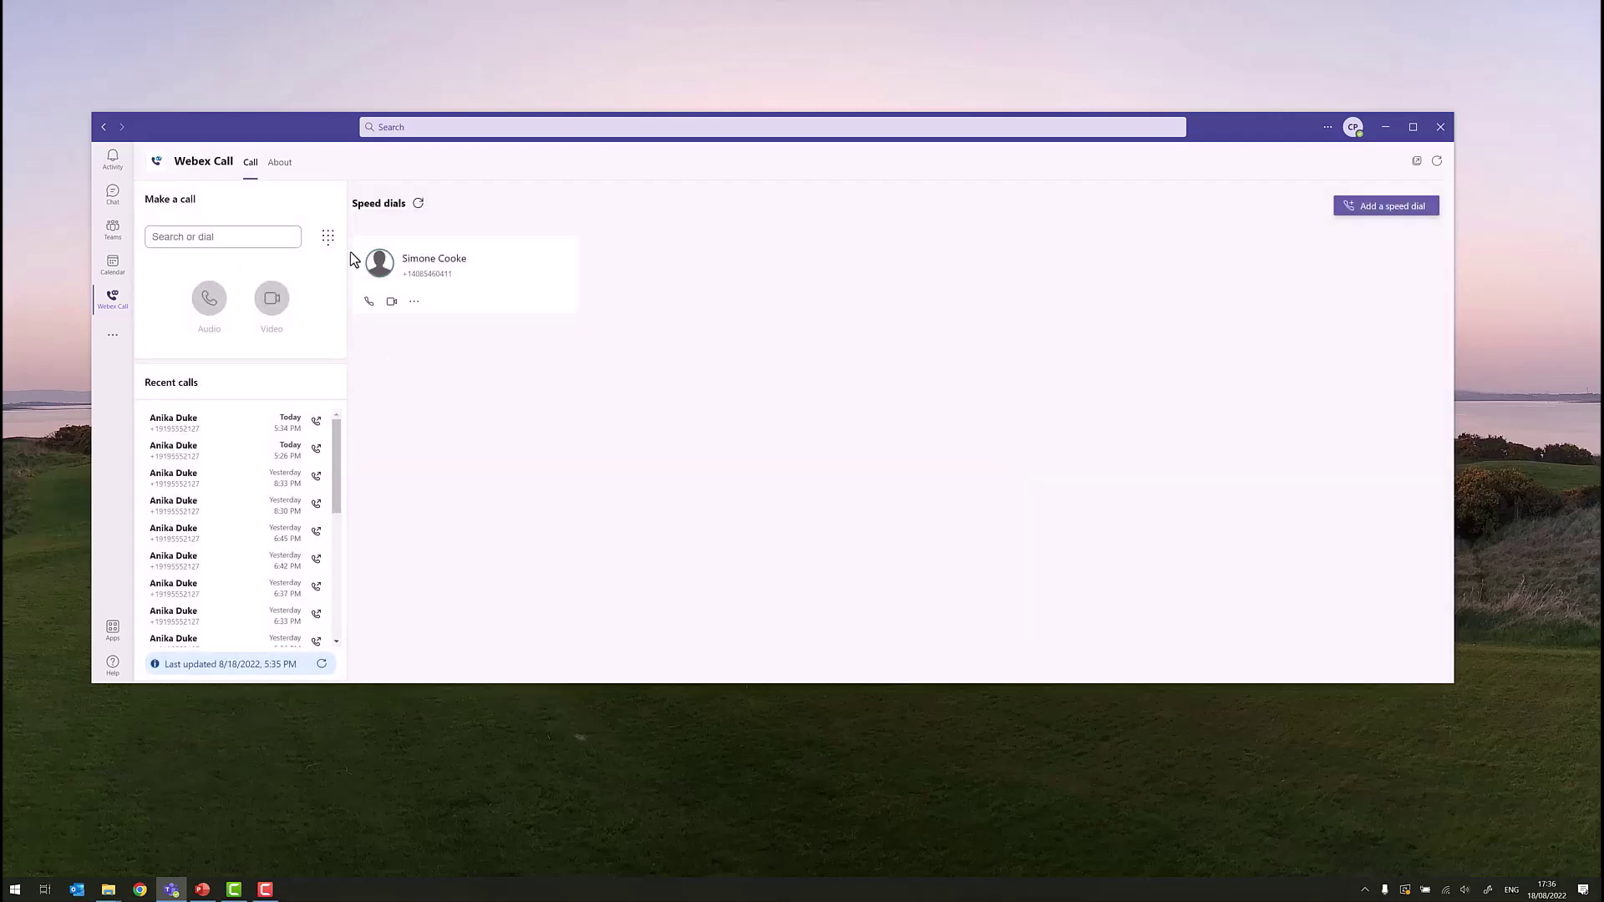
Show the dial pad, enter part of the contact's first name in its search and close it
click(329, 239)
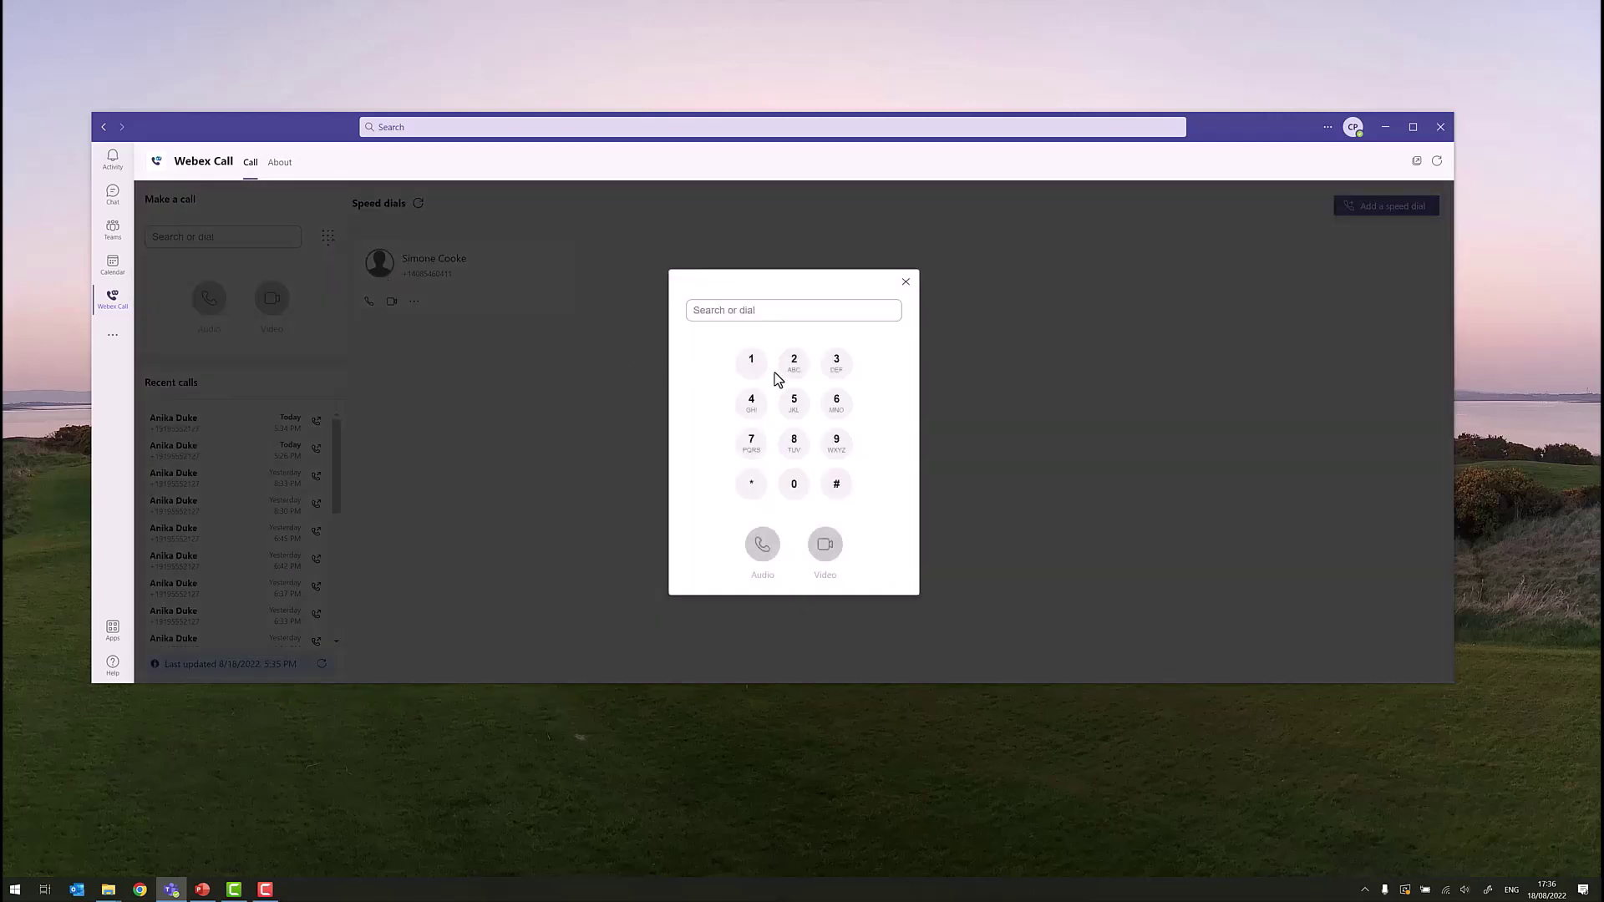
click(803, 312)
text(anik)
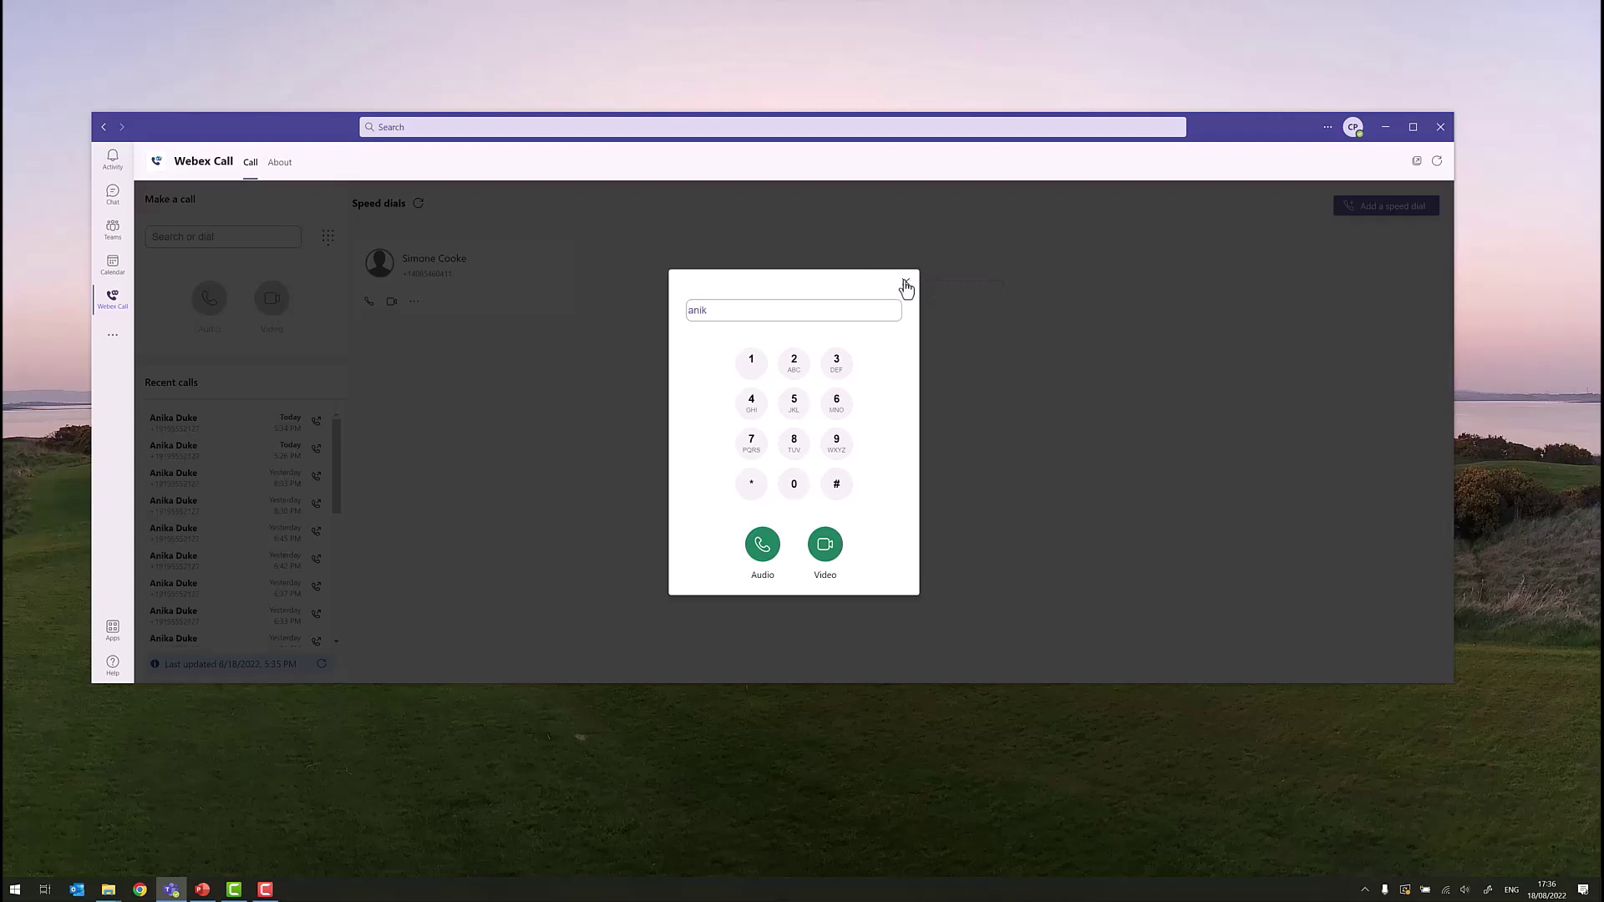
click(905, 285)
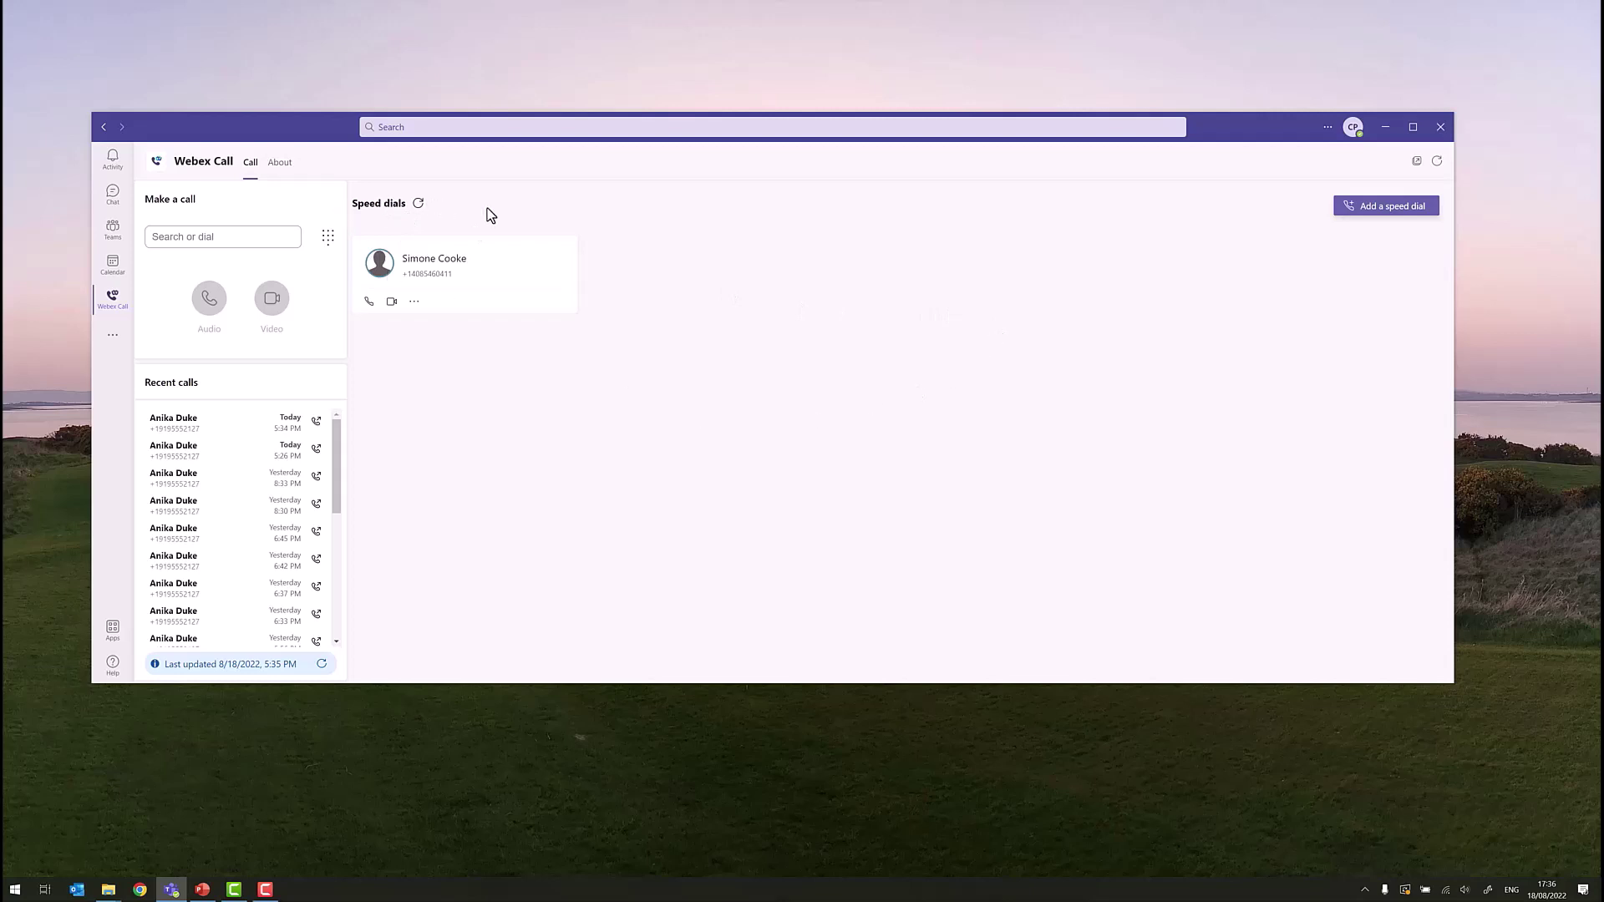
Add the directory contact from the recent calls as a new speed dial
click(1386, 209)
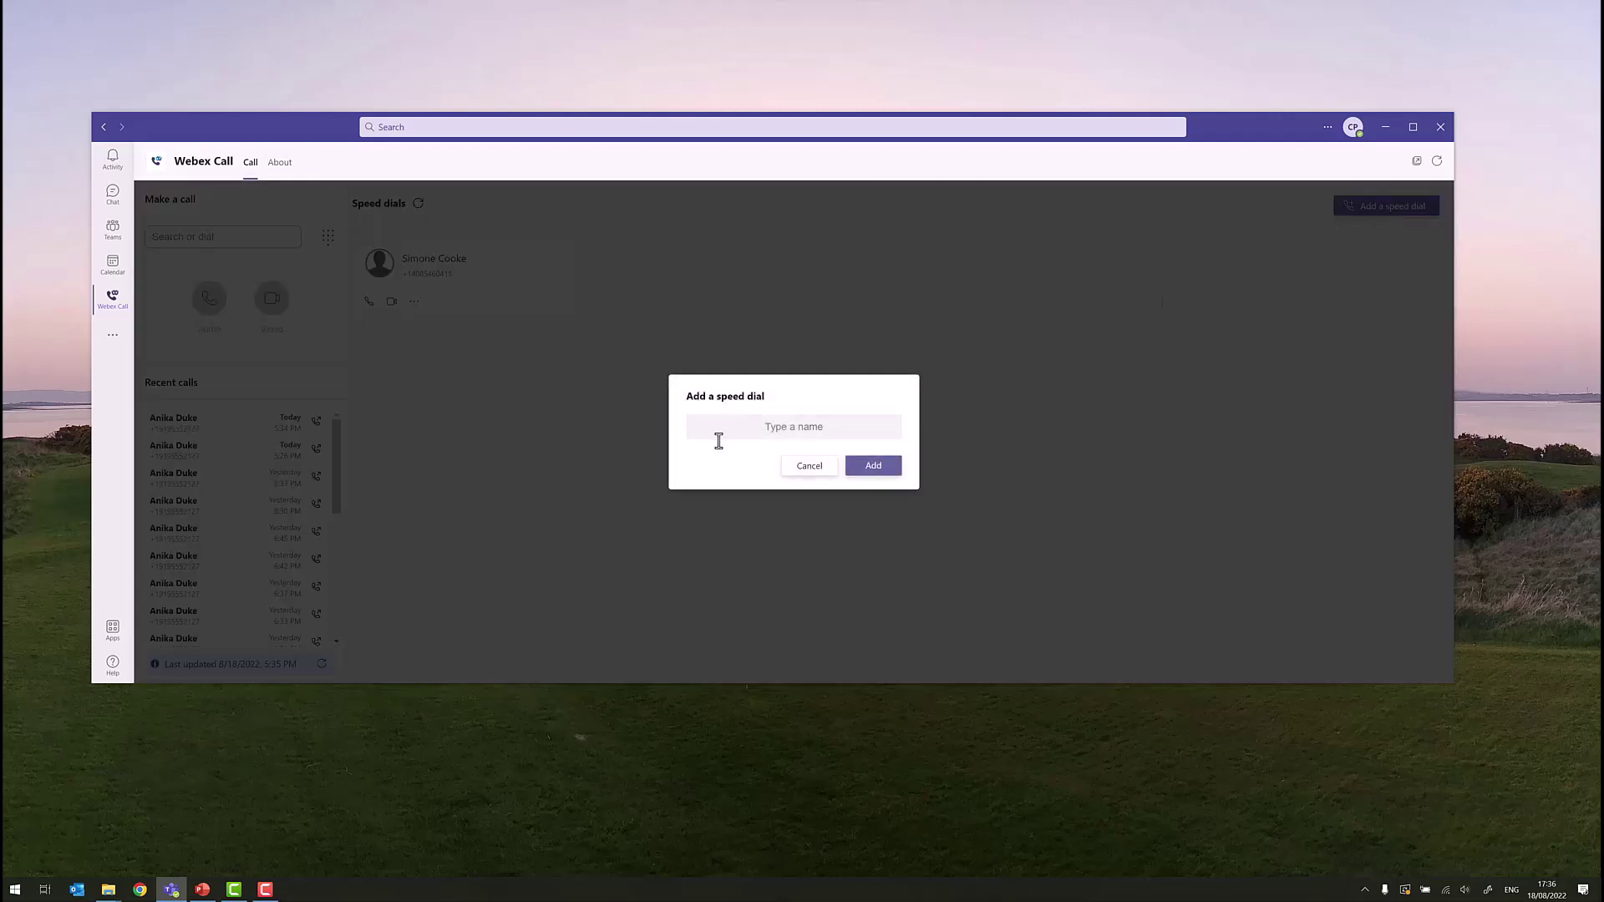
click(768, 429)
click(771, 478)
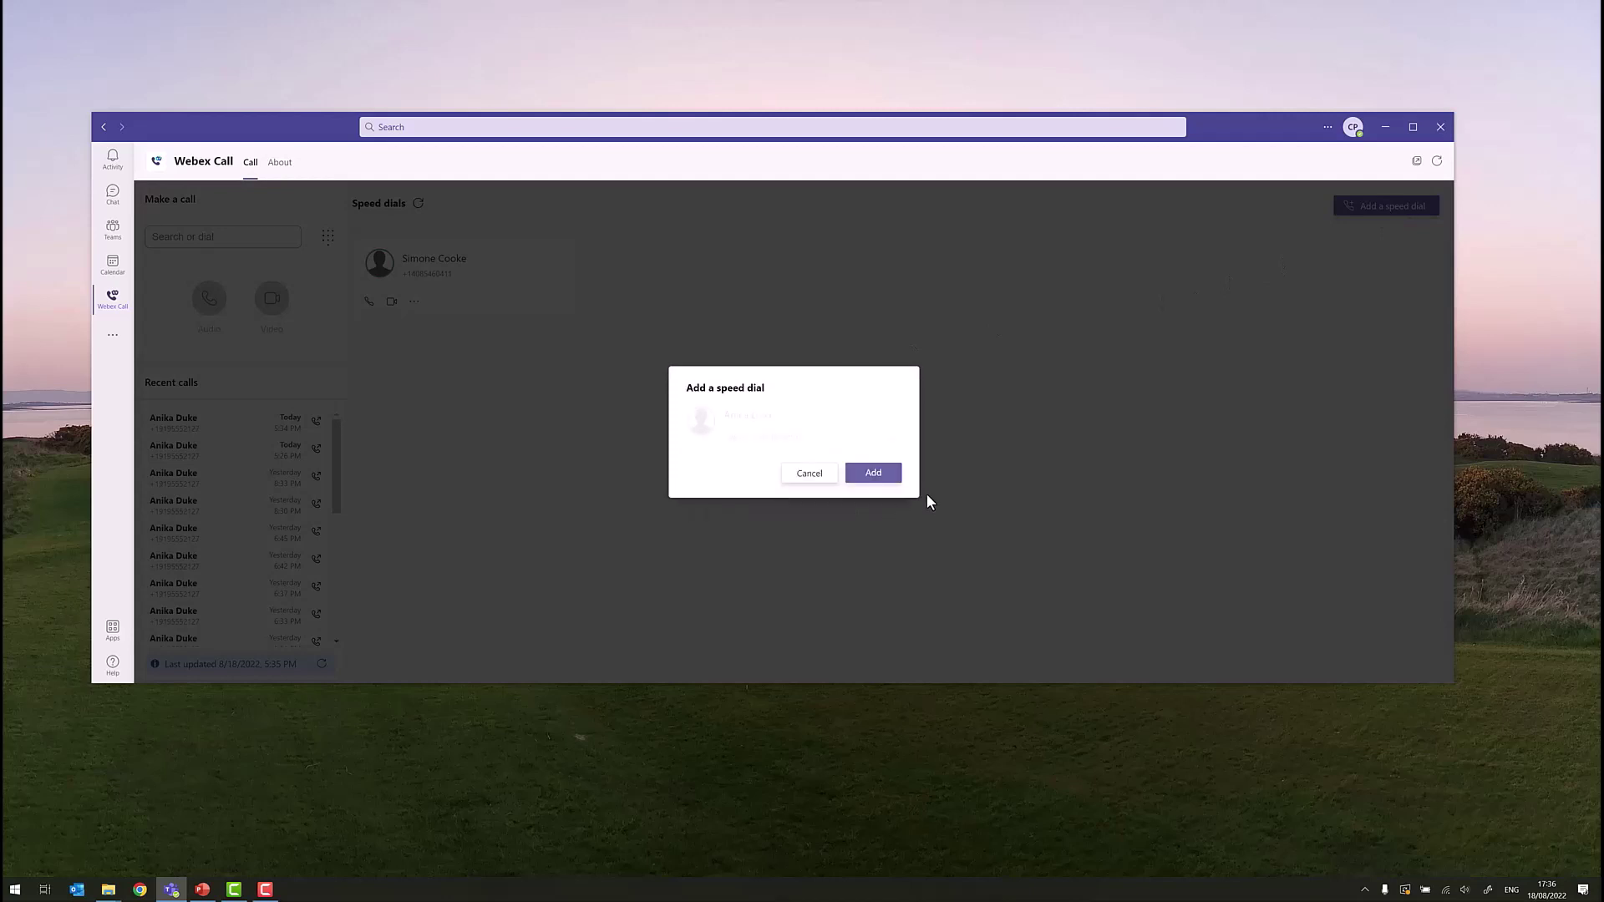
click(888, 476)
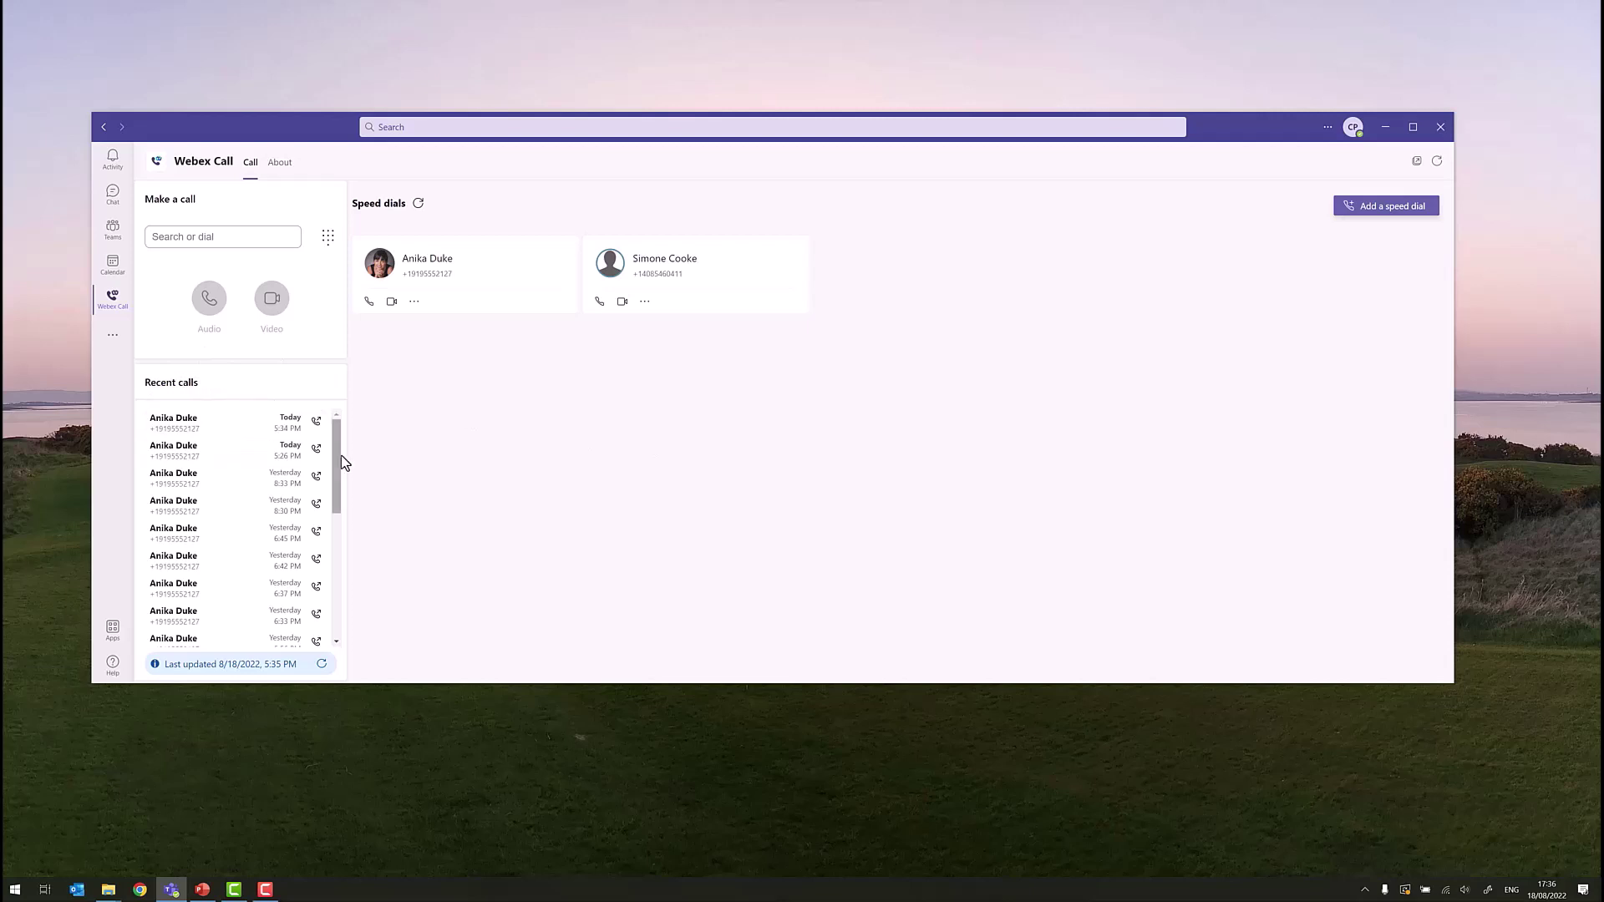
Find yesterday's 5:25 PM incoming call in the recent calls and view its details
drag(338, 450, 344, 527)
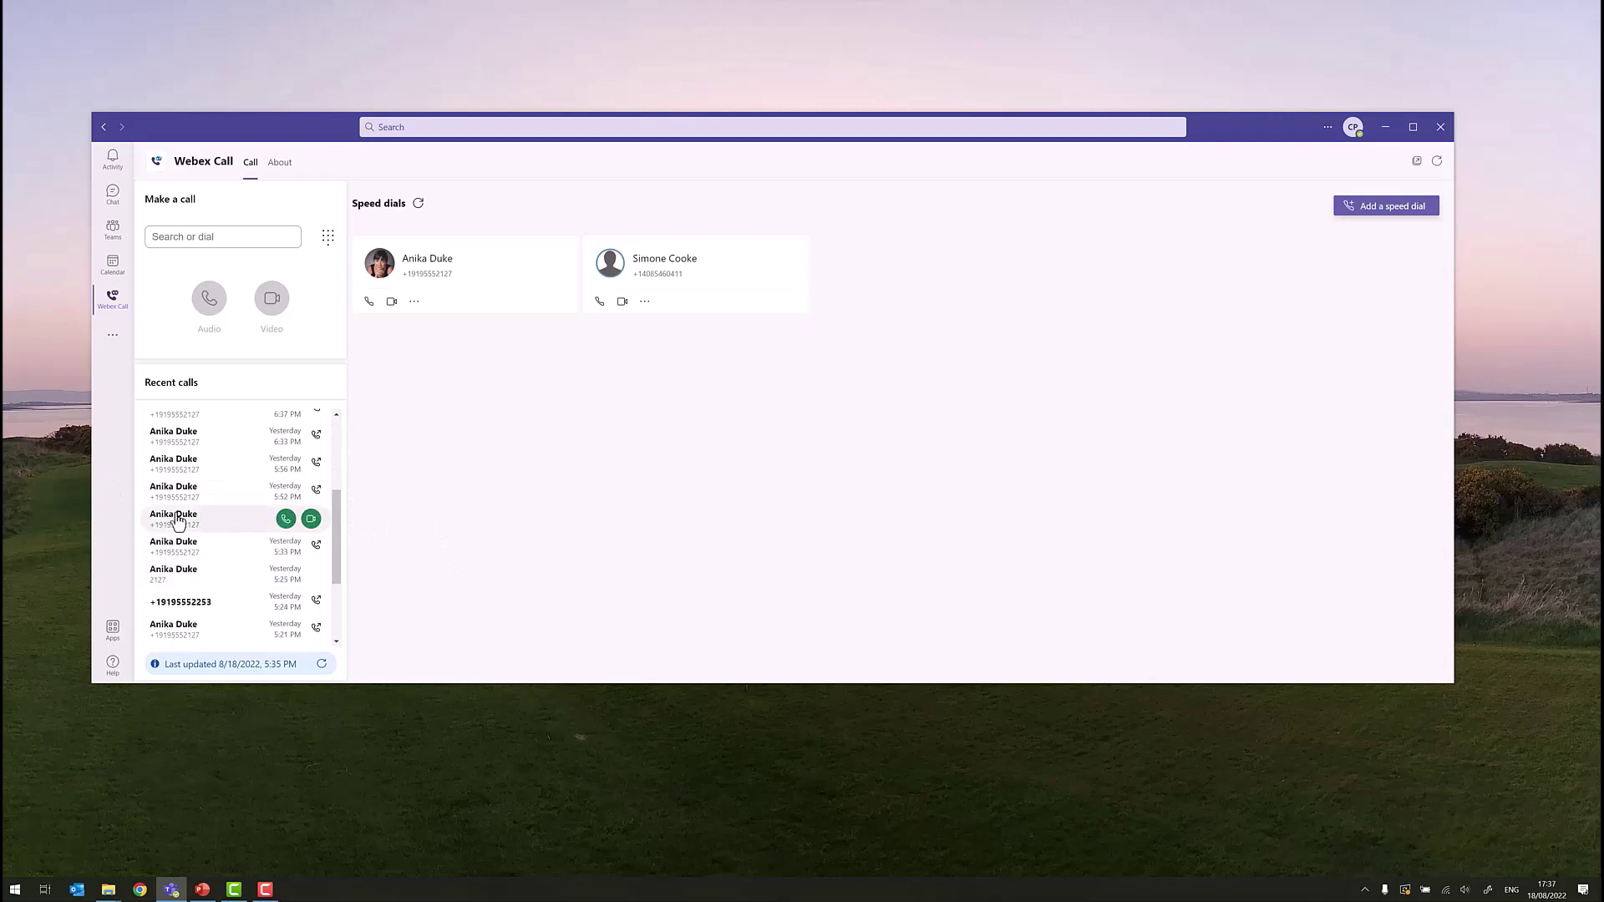
mouse_move(309, 545)
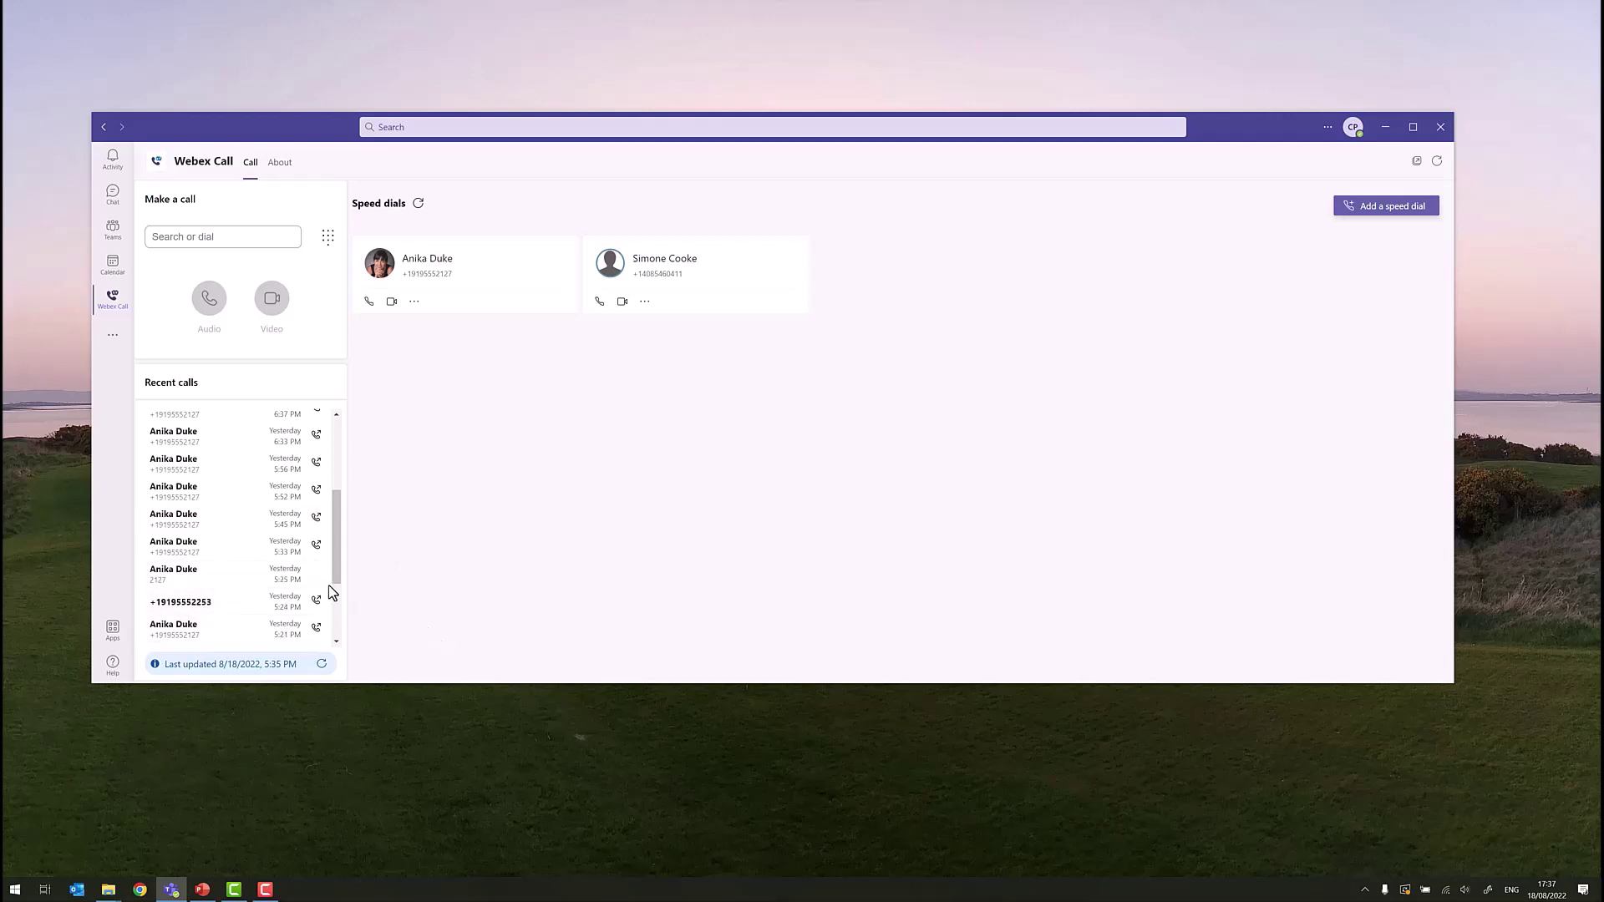
mouse_move(319, 578)
click(201, 578)
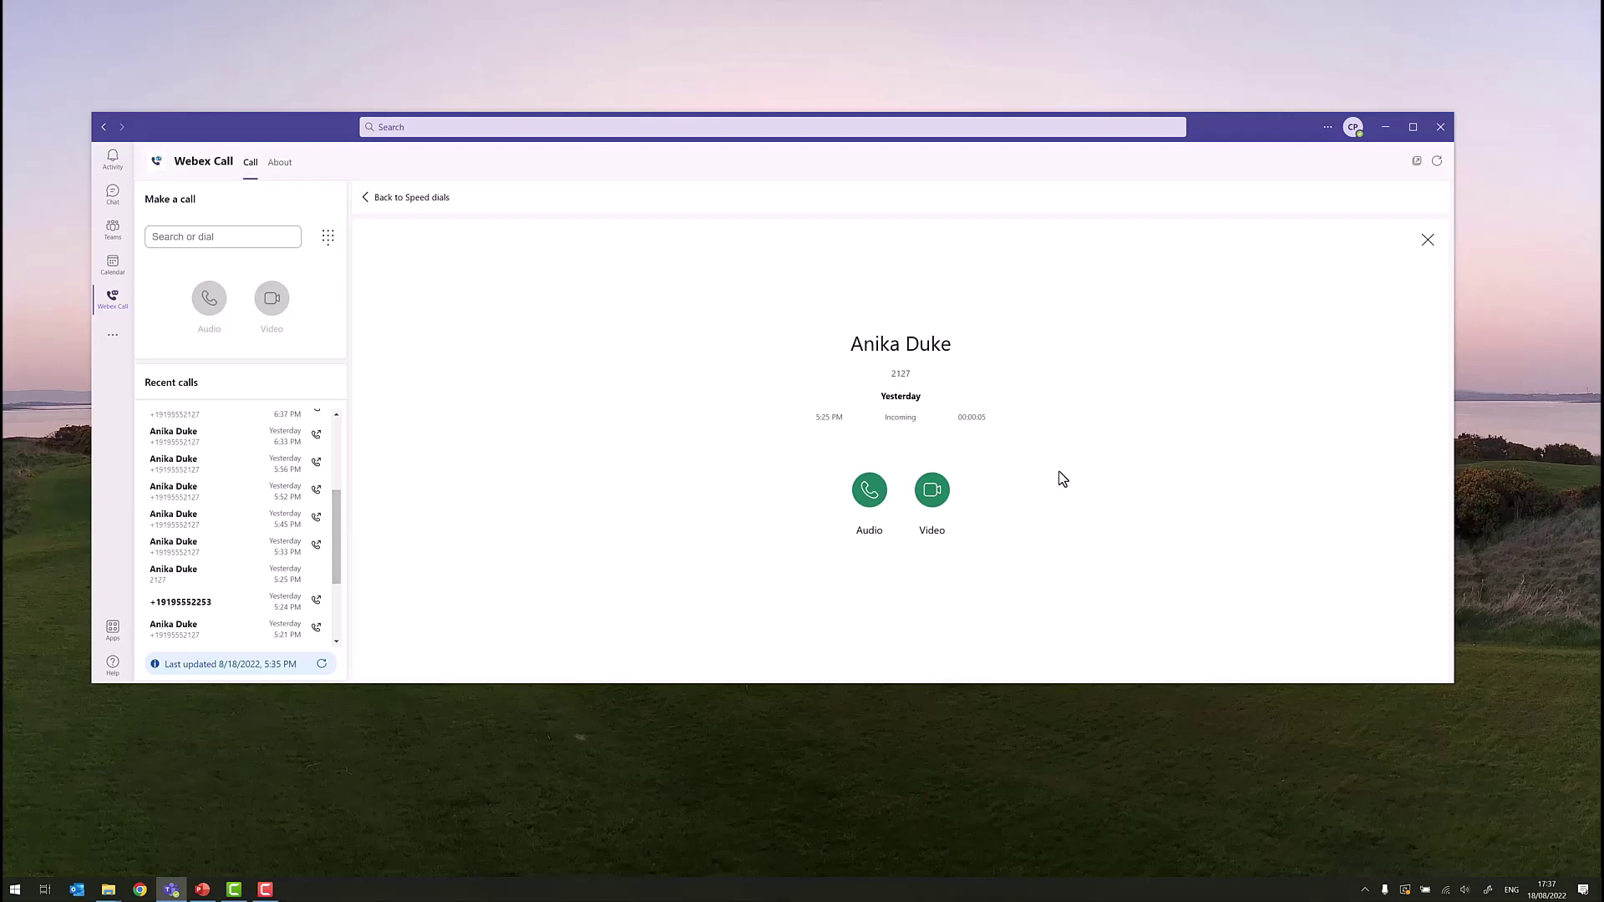
Call the contact back by audio from the call details with the microphone muted, and hang up
click(868, 496)
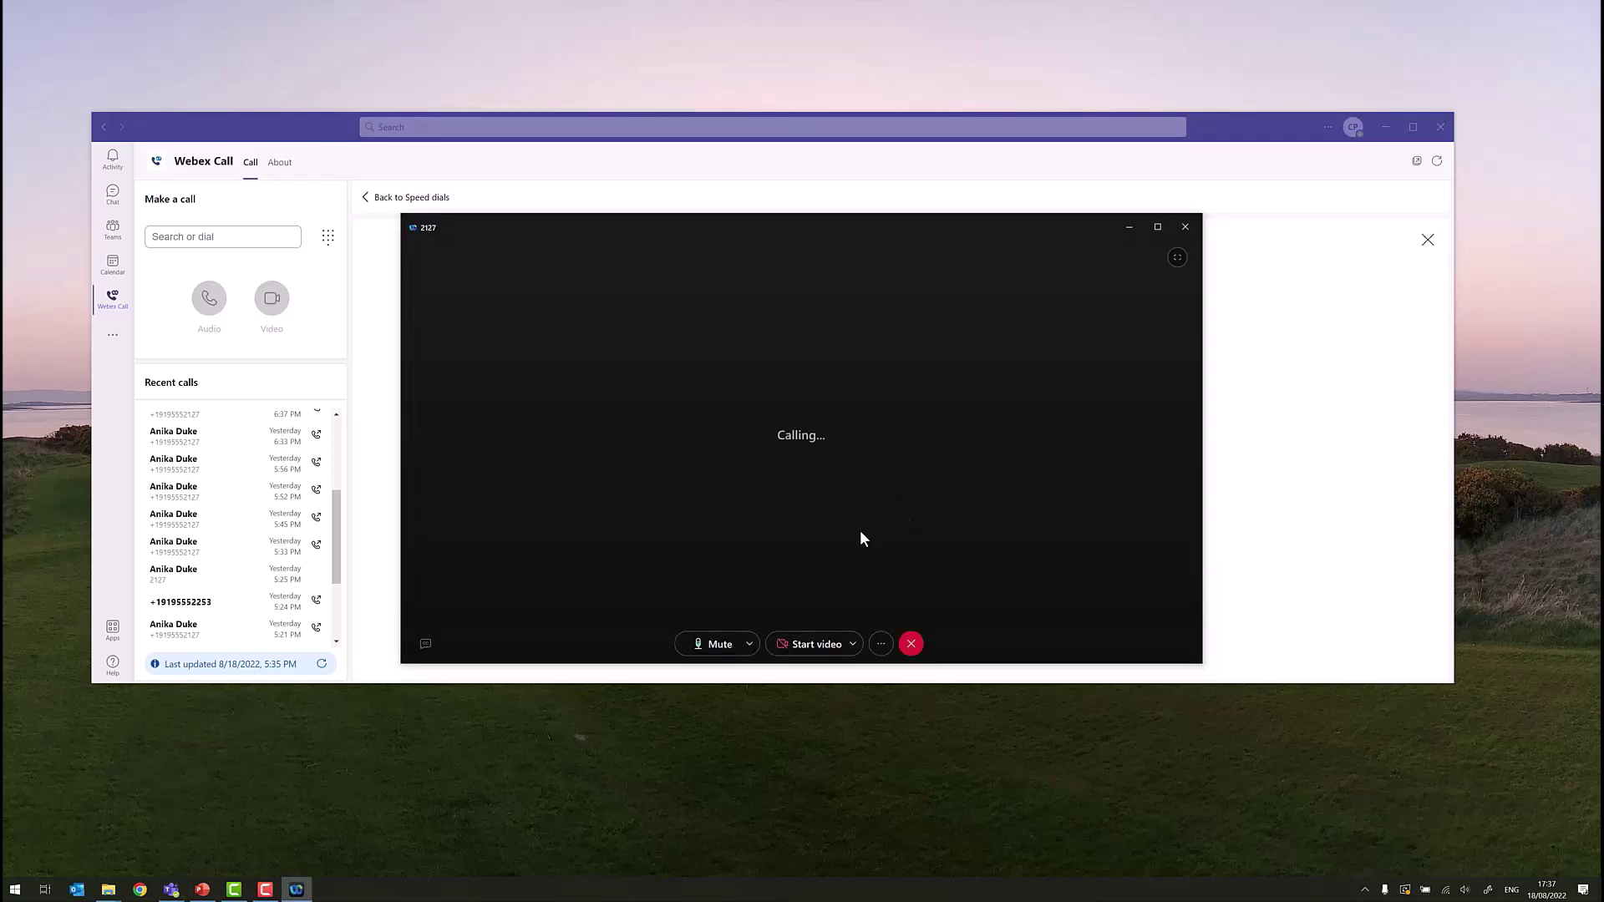
click(673, 644)
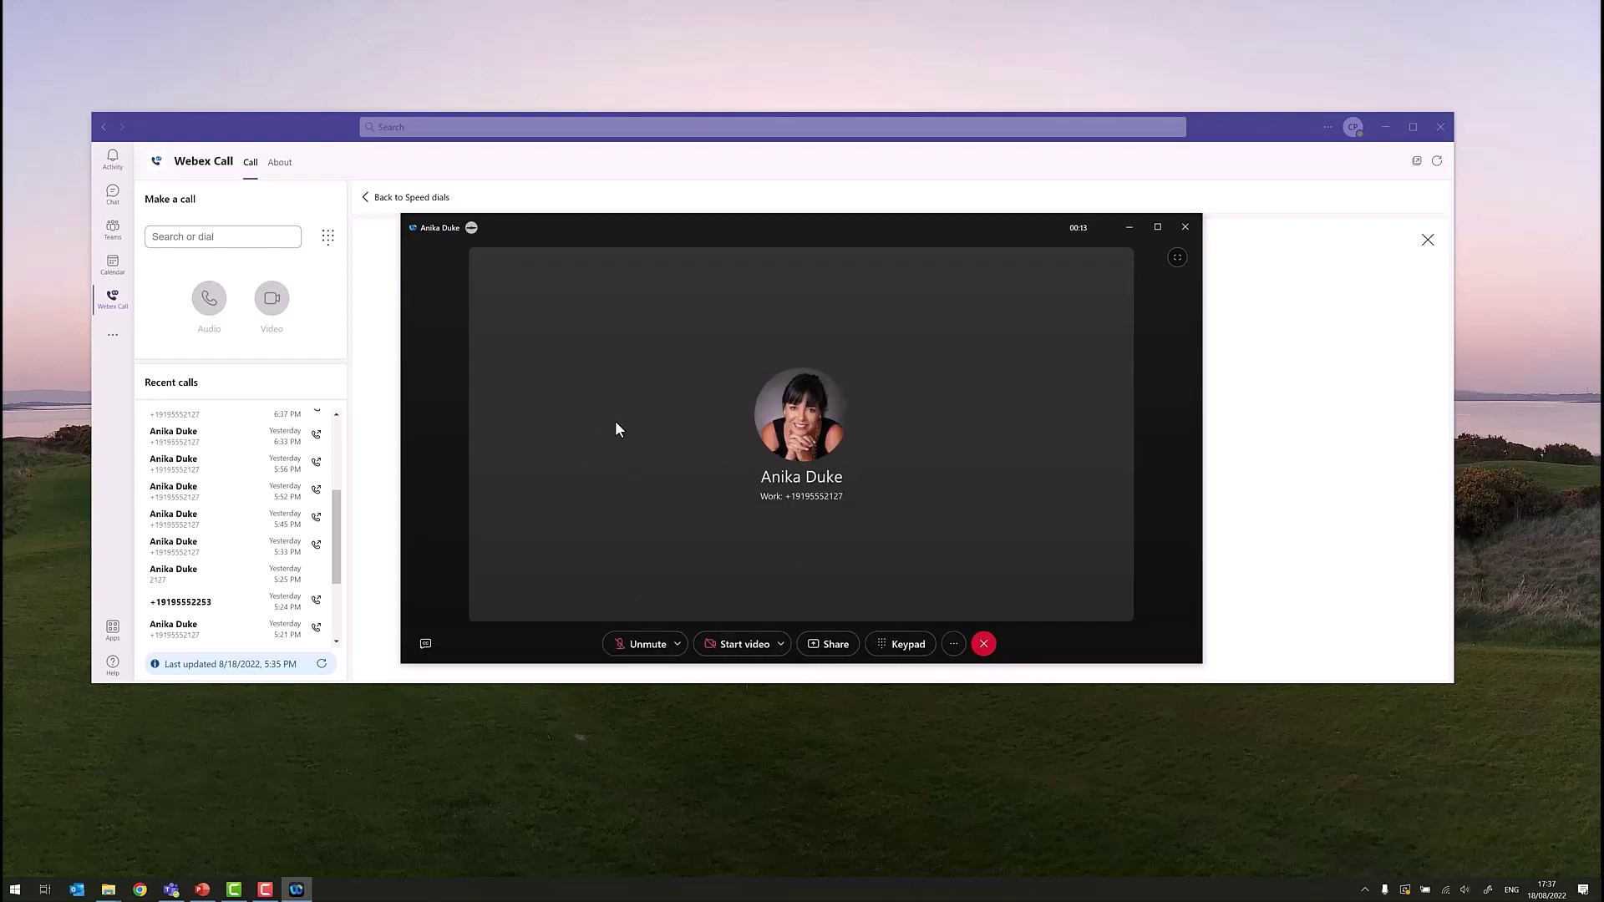
click(983, 643)
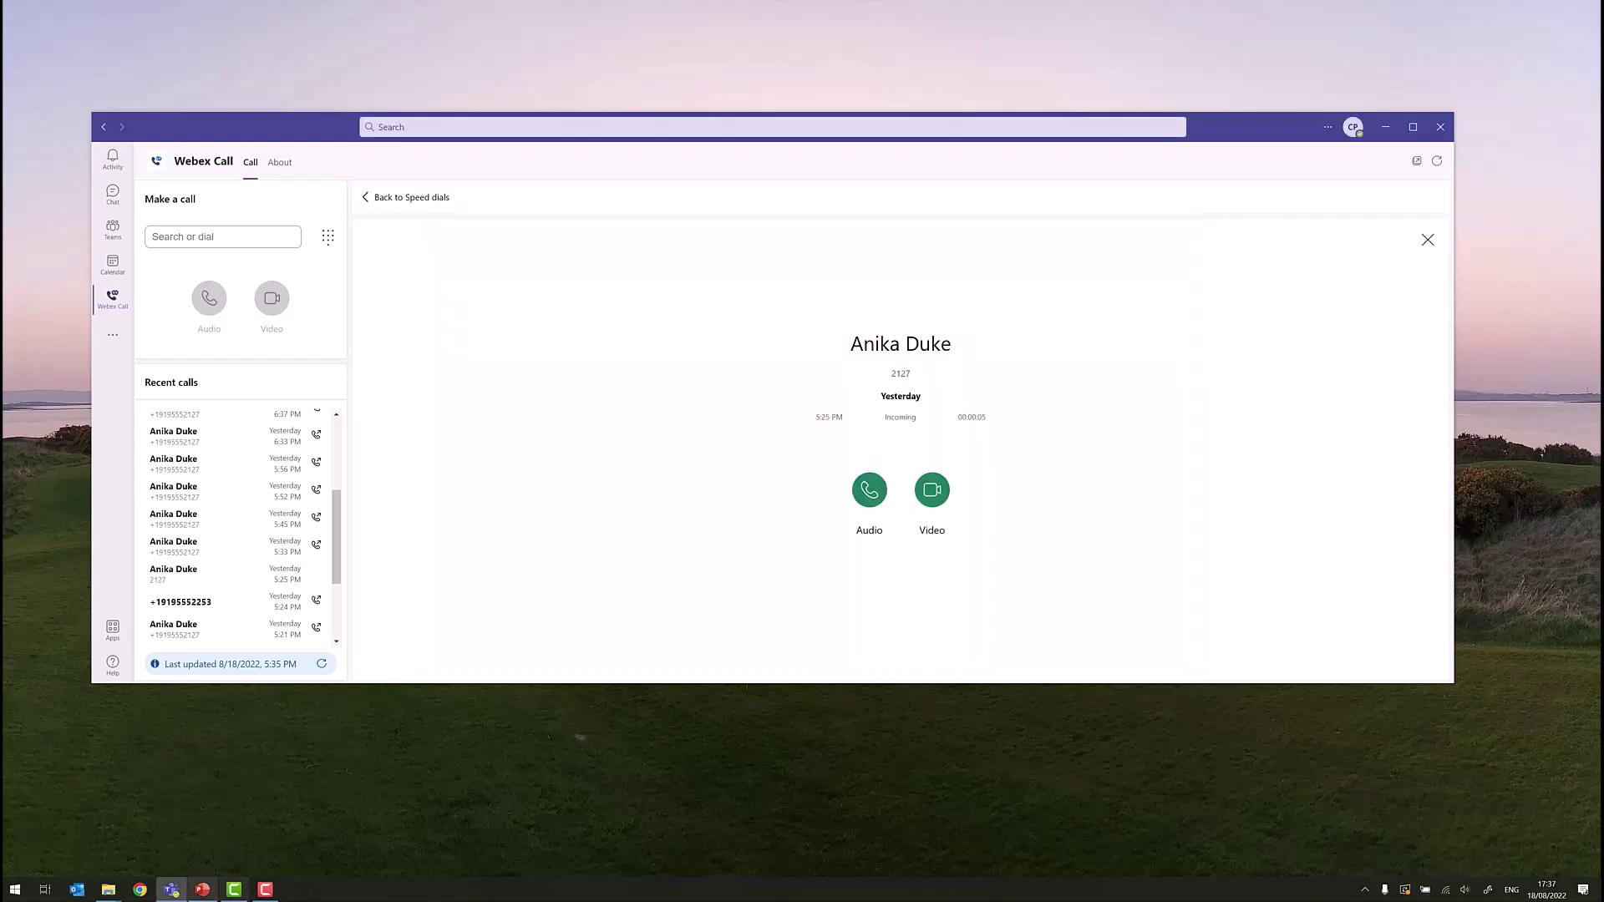
Switch back to PowerPoint and start the slide show from the More Information slide
click(209, 896)
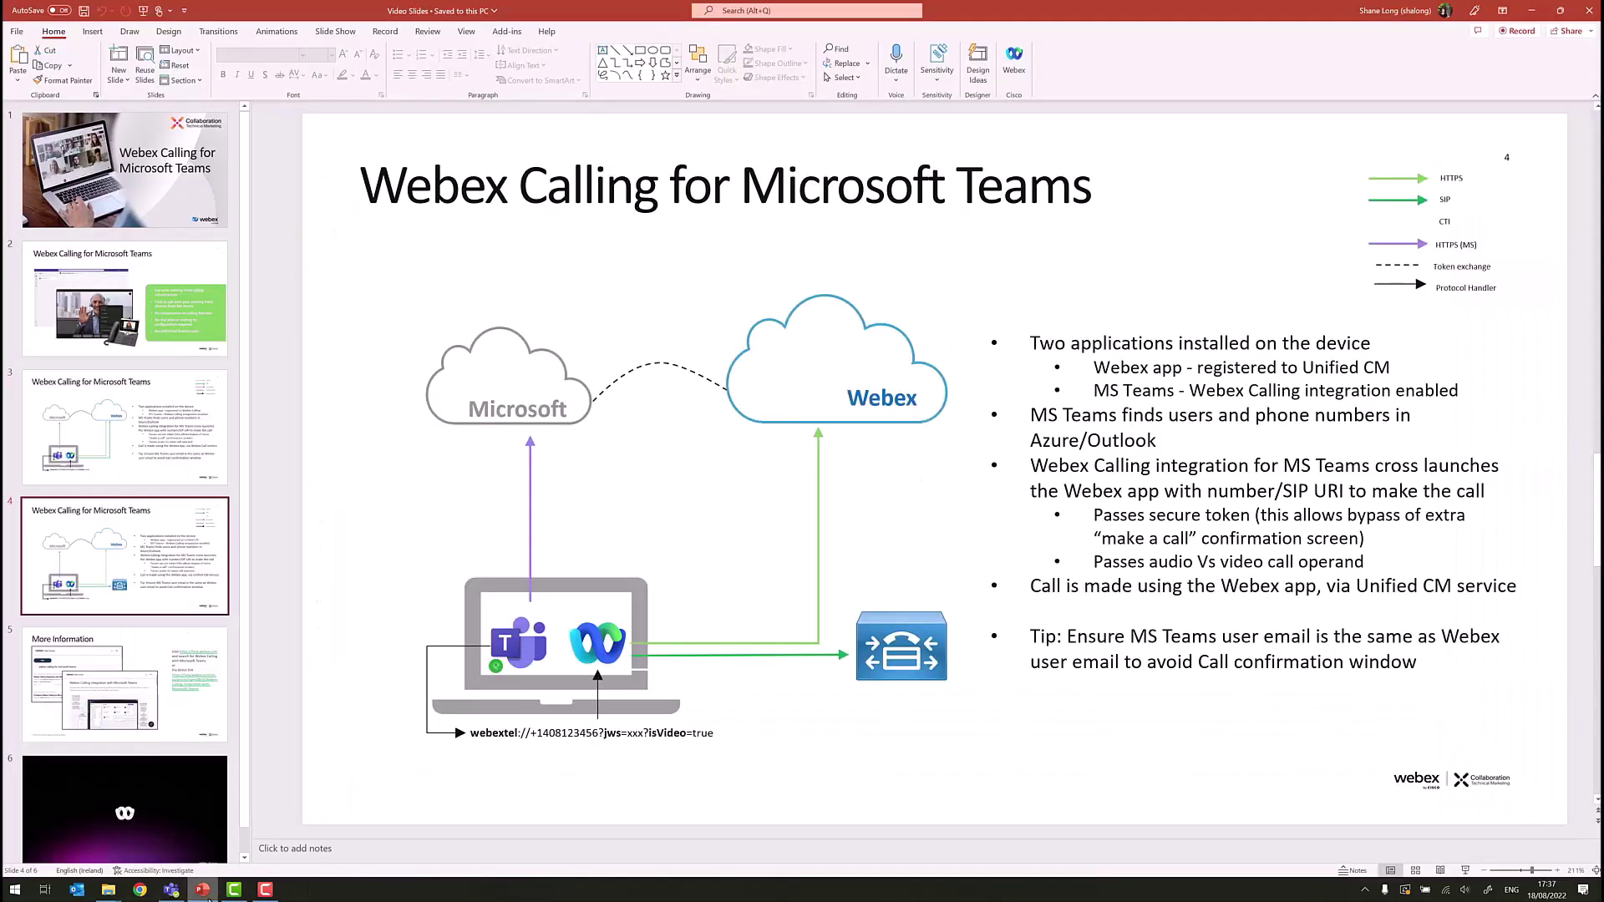
click(133, 704)
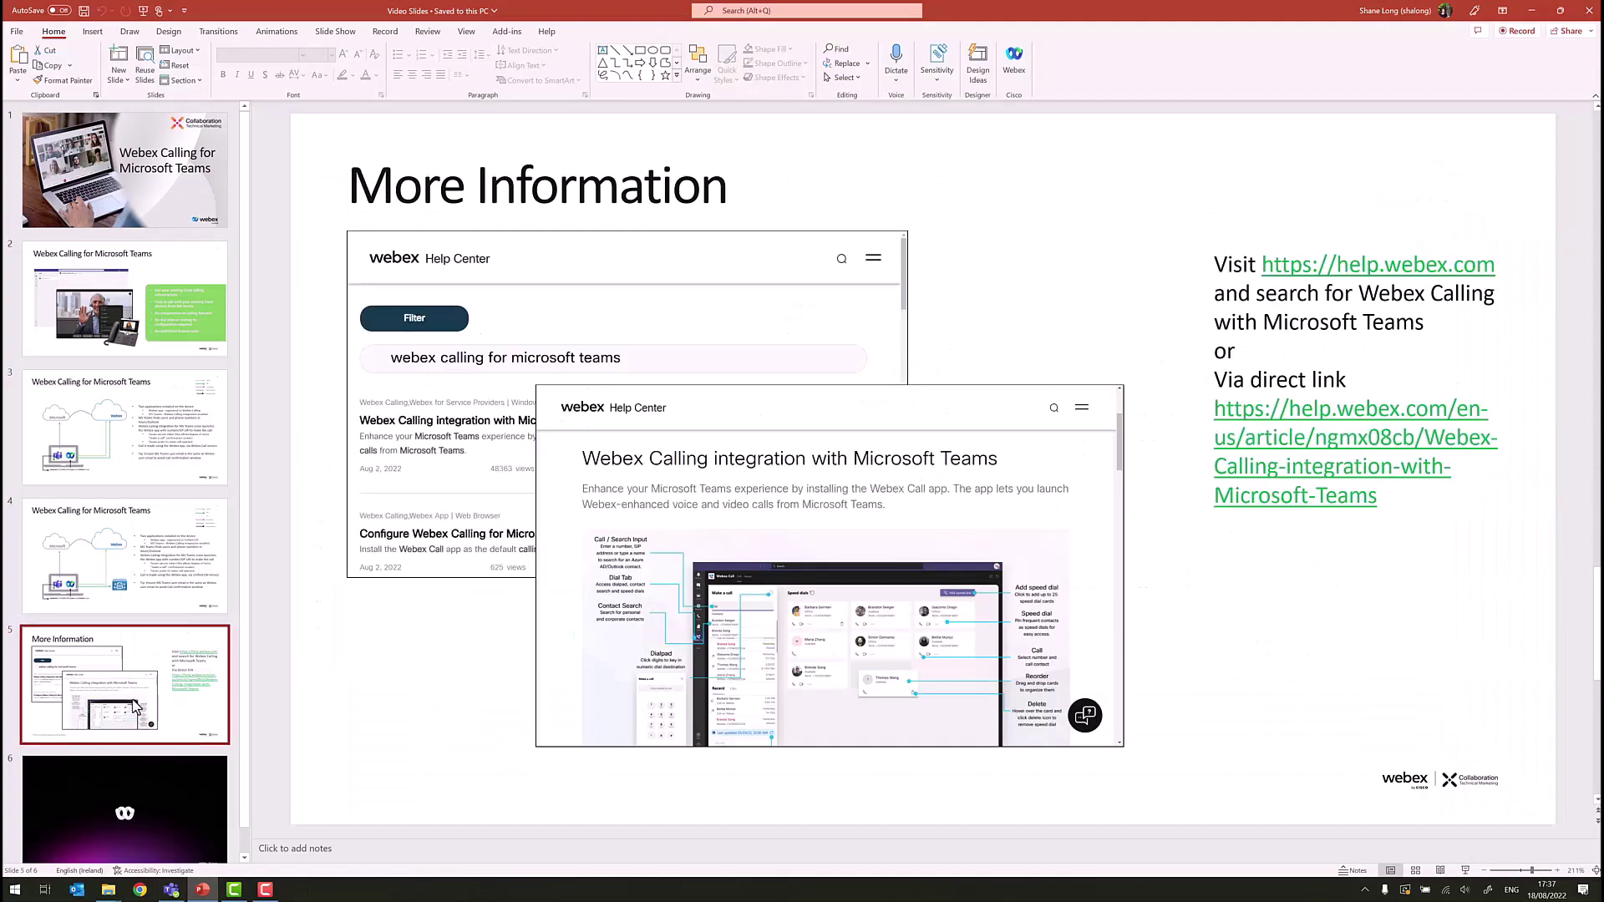
click(1464, 870)
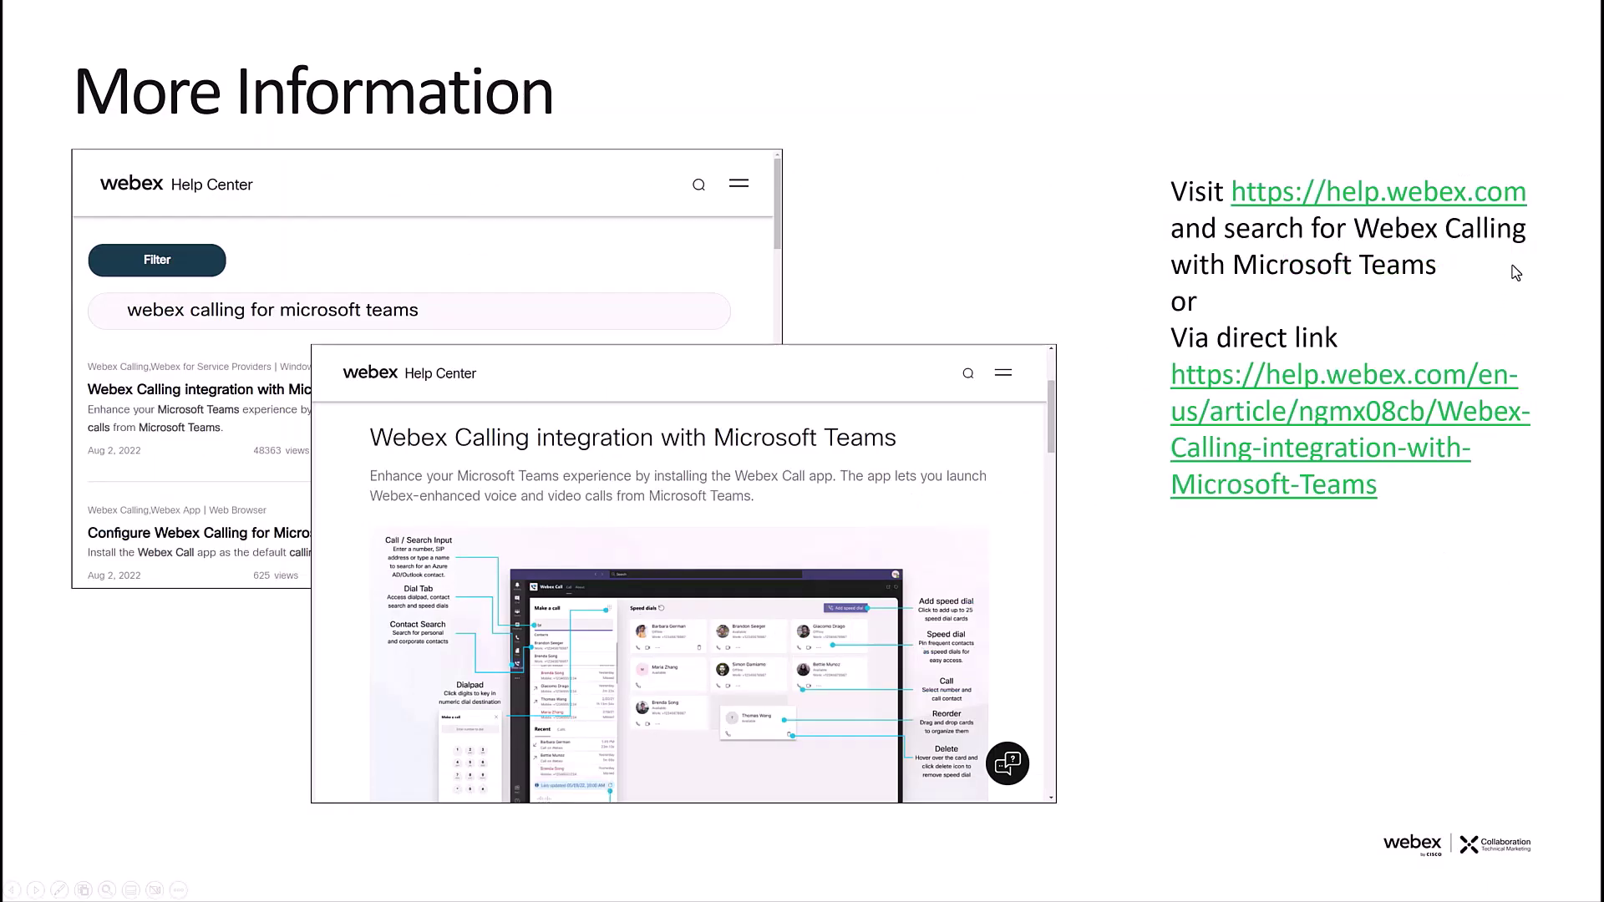